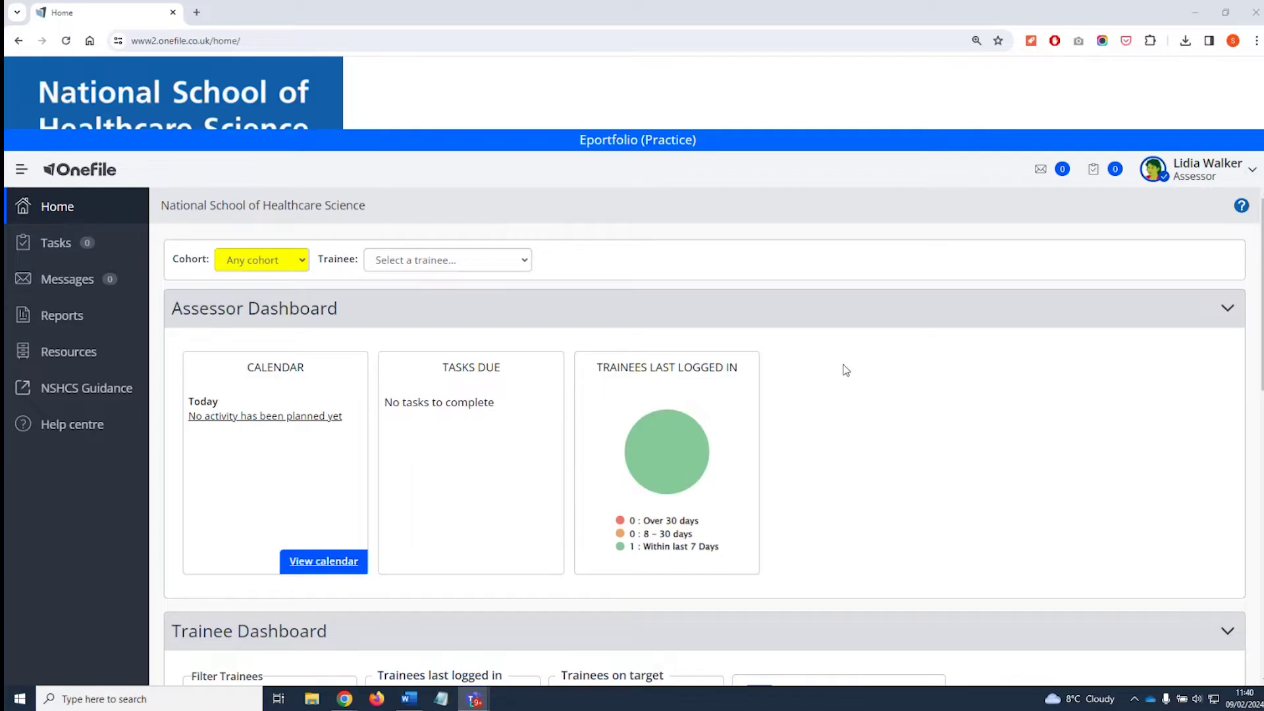
- Scroll to the Trainee Dashboard row showing 62% progress, −38% deviation and no review scheduled
{"action": "scroll", "coordinate": [846, 370], "scroll_direction": "down", "scroll_amount": 2}
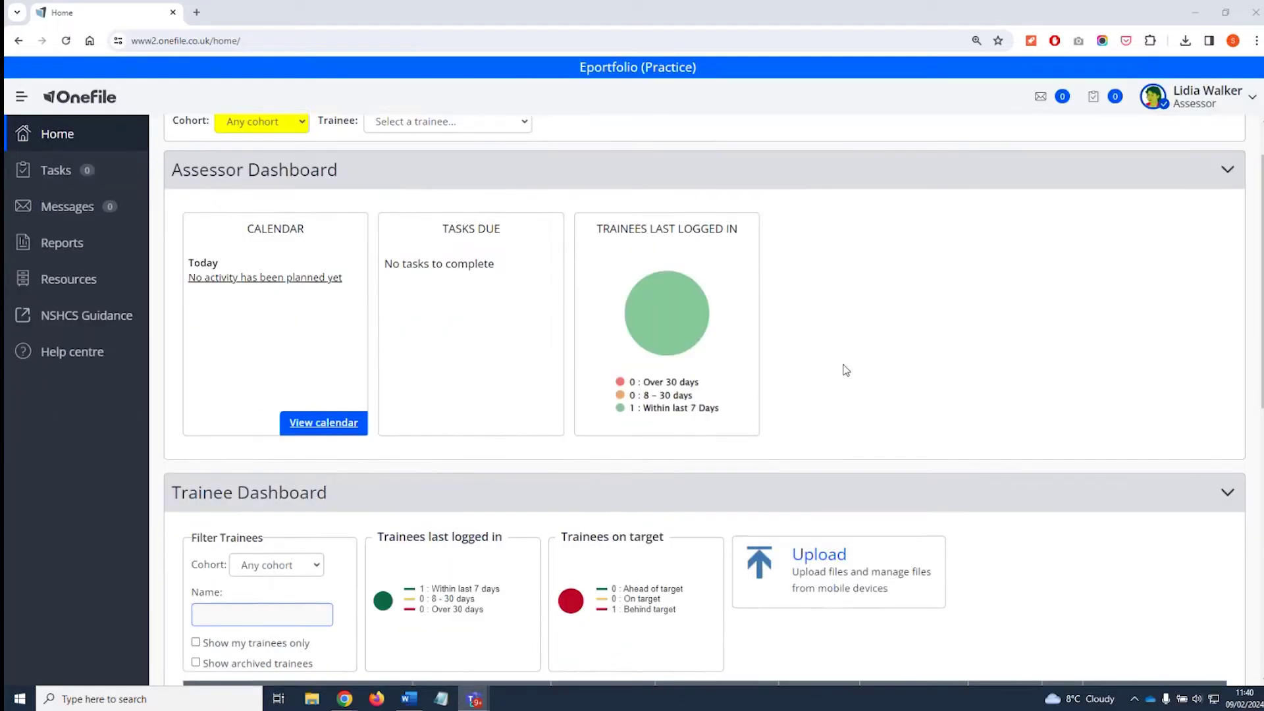
{"action": "scroll", "coordinate": [846, 370], "scroll_direction": "down", "scroll_amount": 2}
{"action": "scroll", "coordinate": [846, 370], "scroll_direction": "down", "scroll_amount": 1}
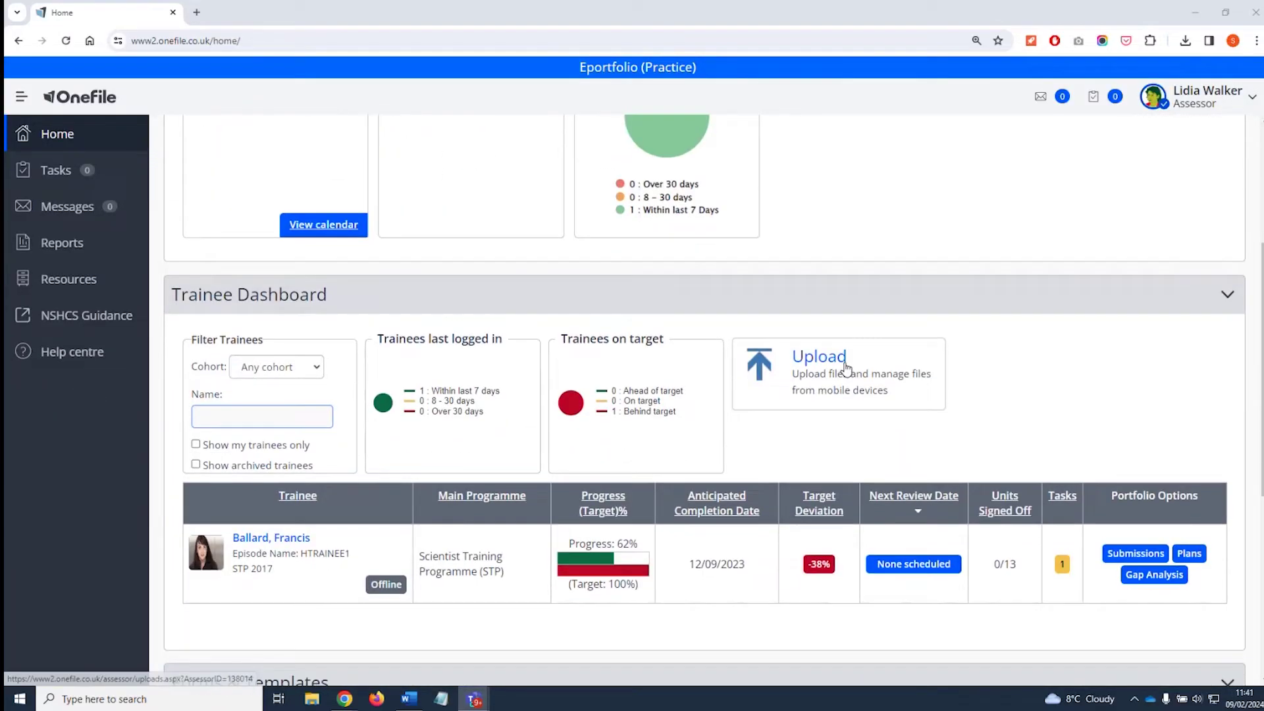
{"action": "scroll", "coordinate": [847, 368], "scroll_direction": "down", "scroll_amount": 1}
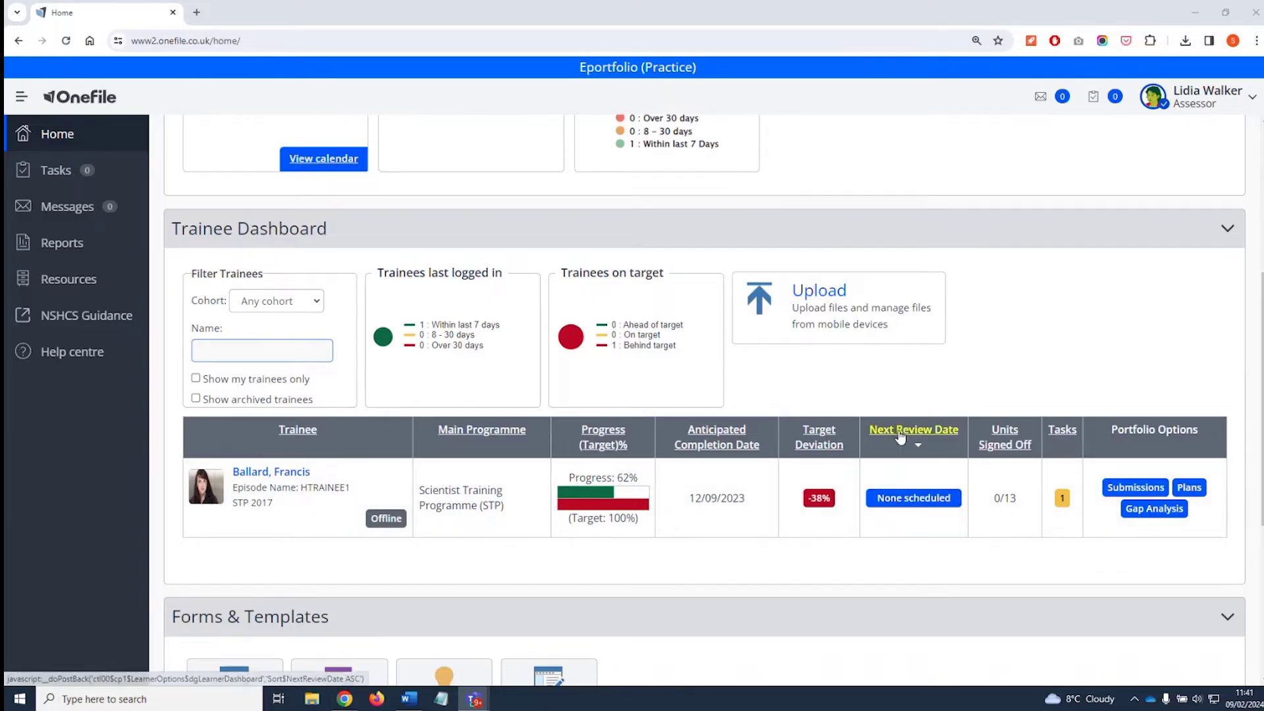
- Open the trainee's Reviews page via 'None scheduled' and look over the 2019 progress reviews
{"action": "left_click", "coordinate": [908, 500]}
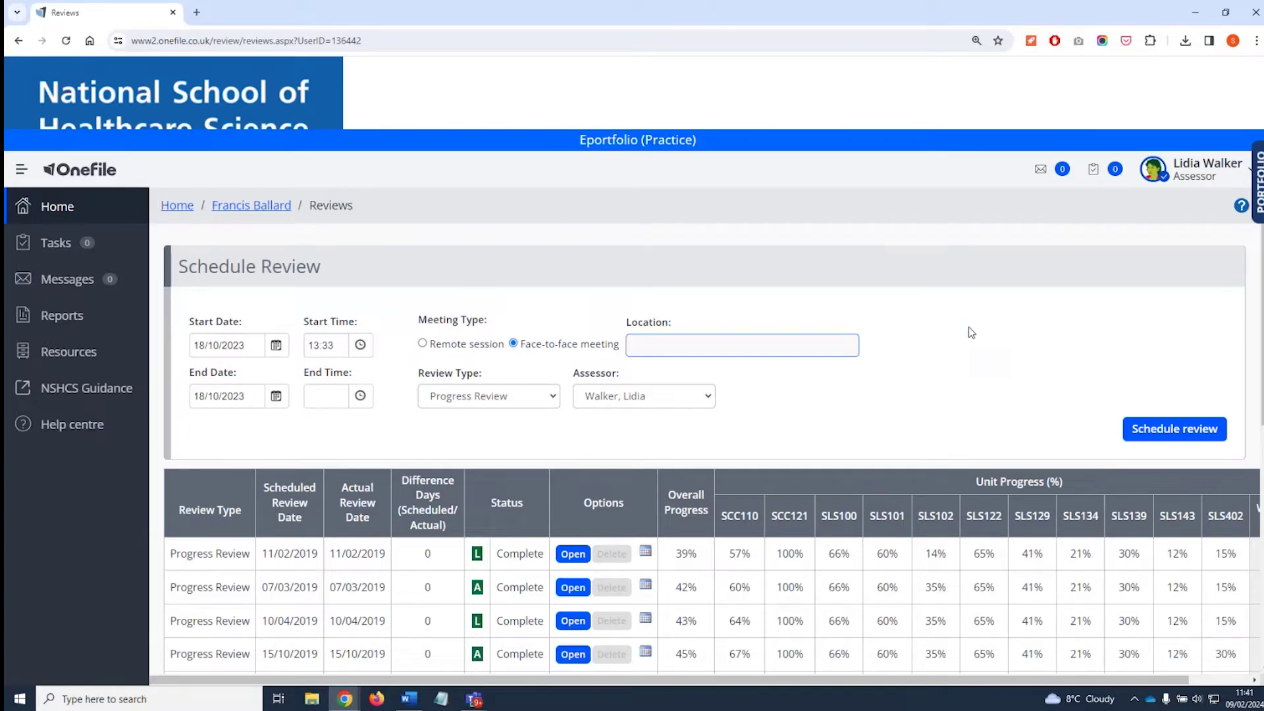
{"action": "scroll", "coordinate": [973, 336], "scroll_direction": "down", "scroll_amount": 2}
{"action": "scroll", "coordinate": [969, 331], "scroll_direction": "down", "scroll_amount": 3}
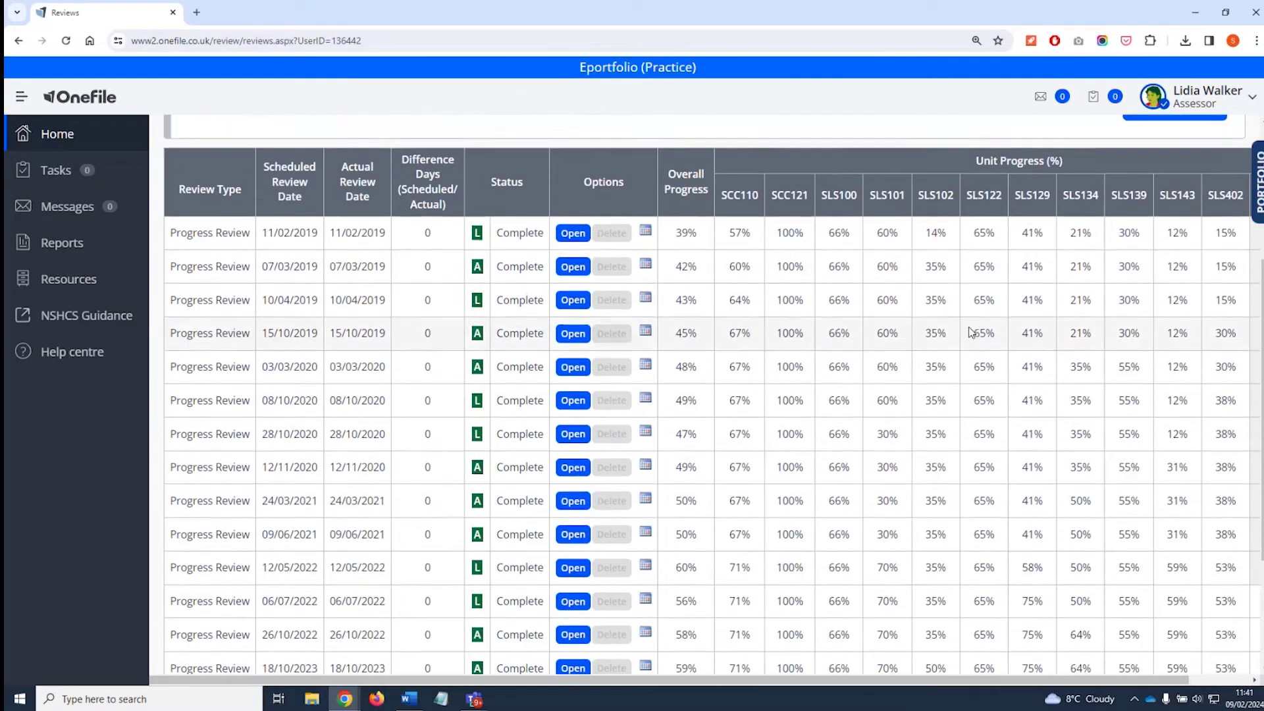
{"action": "scroll", "coordinate": [969, 331], "scroll_direction": "up", "scroll_amount": 5}
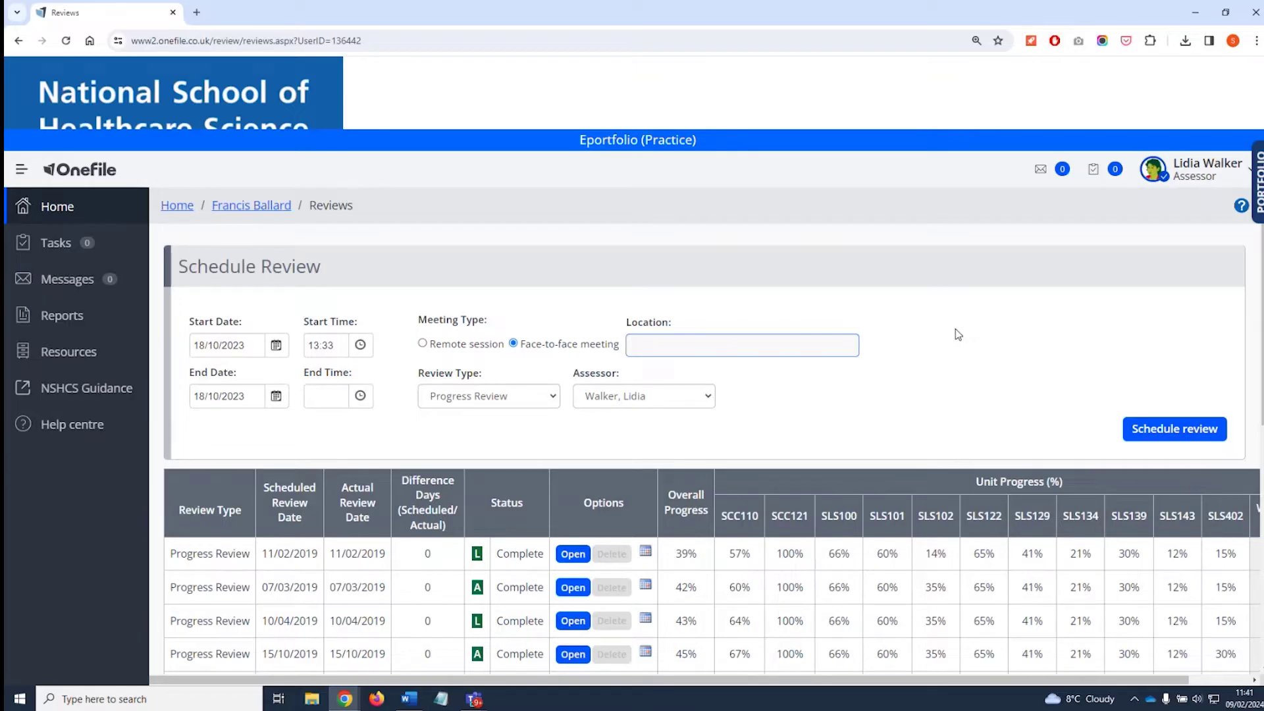
- Set both the Start Date and End Date of the review to 09/02/2024
{"action": "left_click", "coordinate": [277, 349]}
{"action": "left_click", "coordinate": [346, 374]}
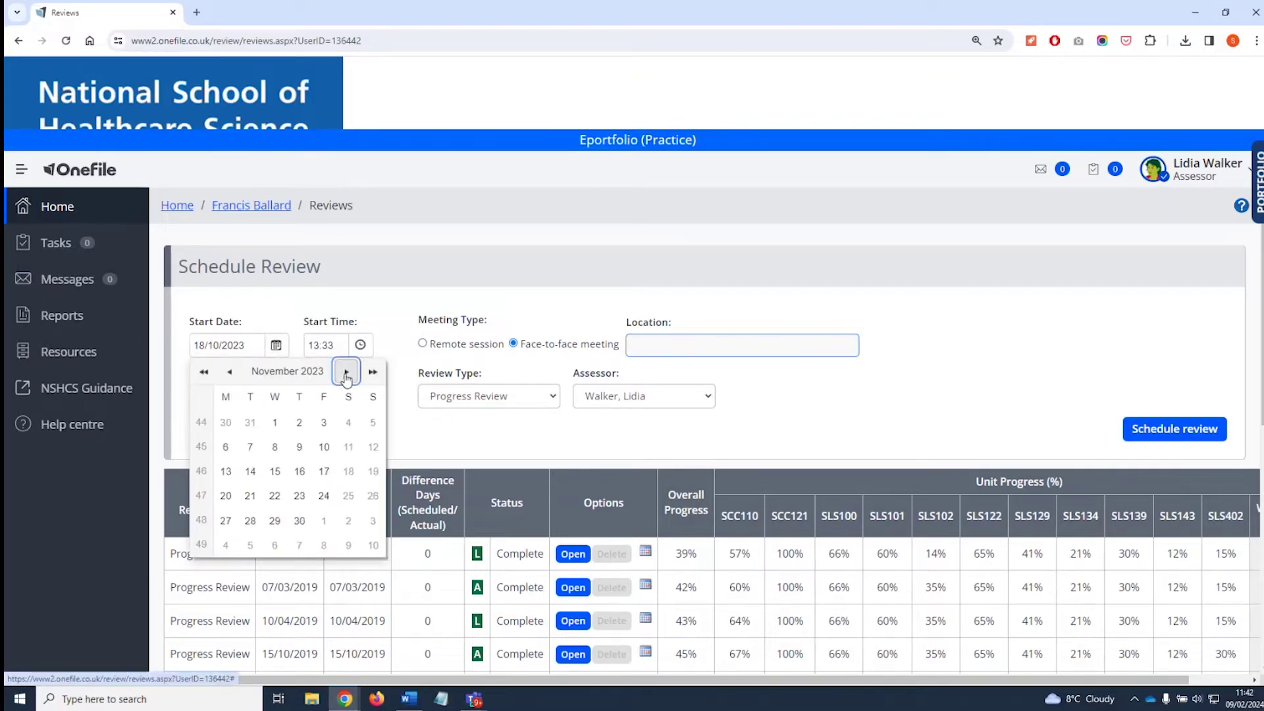
{"action": "left_click", "coordinate": [347, 374]}
{"action": "left_click", "coordinate": [346, 374]}
{"action": "left_click", "coordinate": [346, 374]}
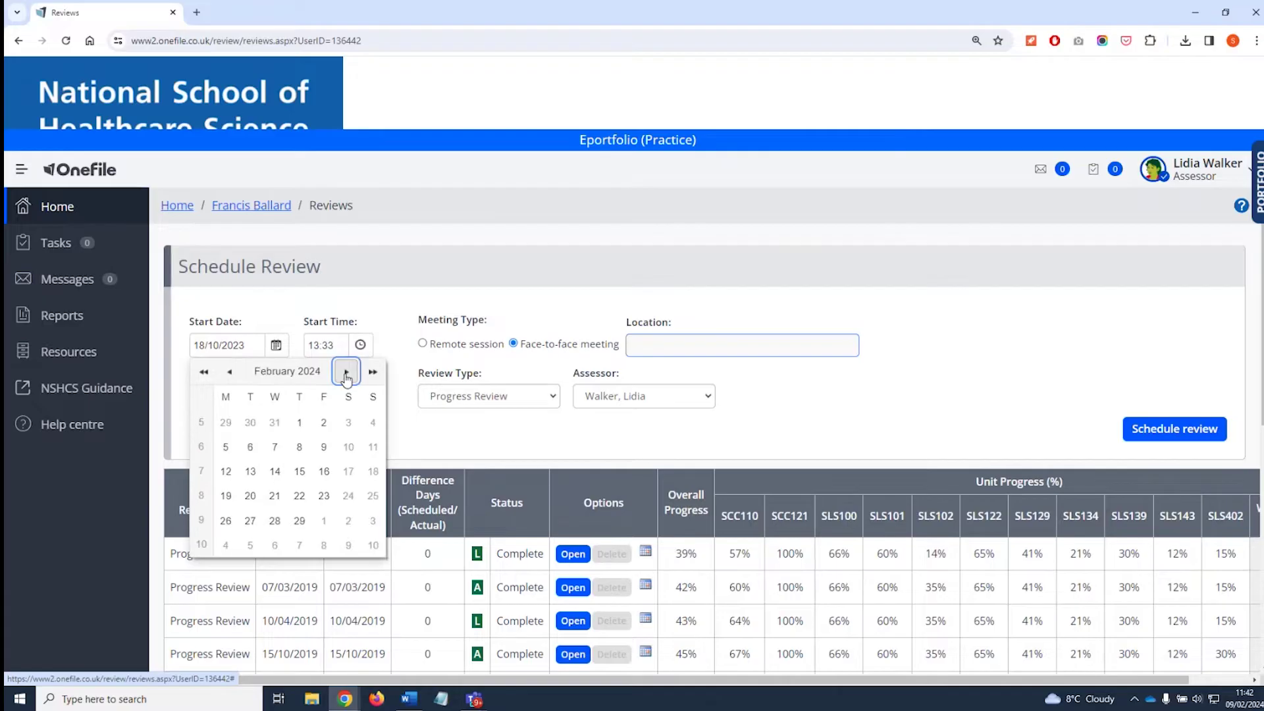
{"action": "left_click", "coordinate": [323, 446]}
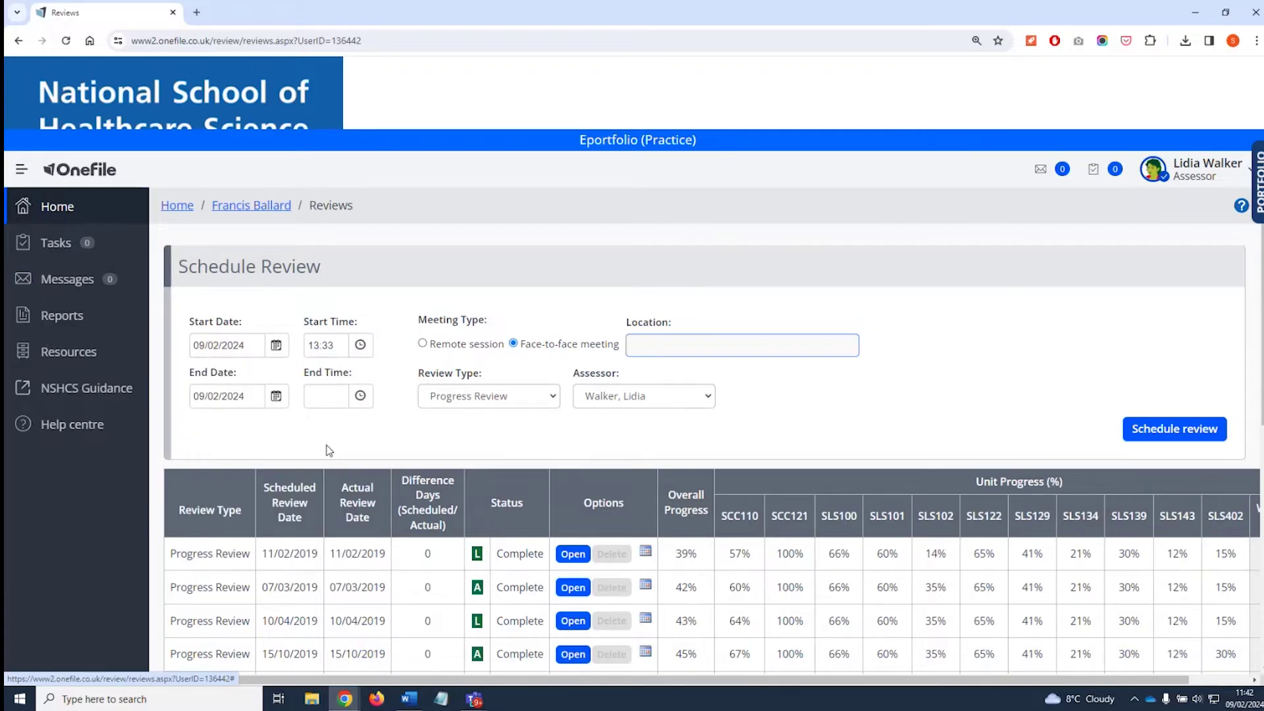
{"action": "left_click", "coordinate": [276, 396]}
{"action": "left_click", "coordinate": [323, 498]}
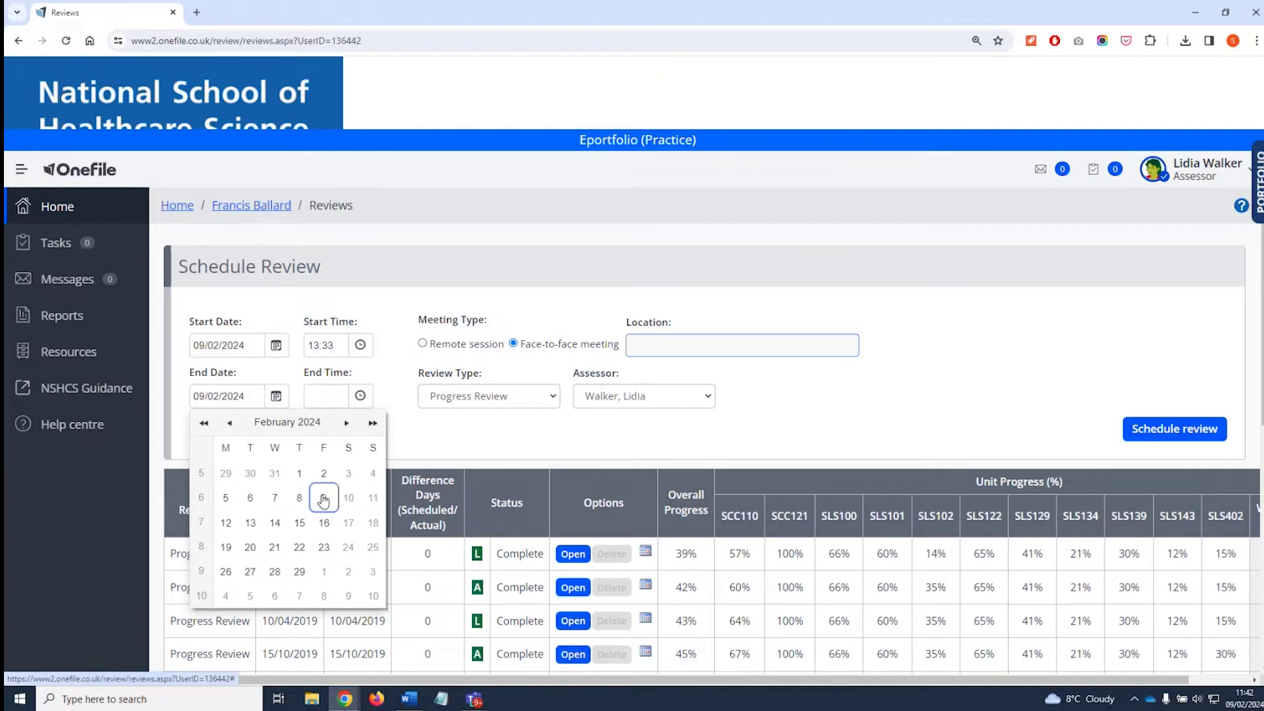
{"action": "left_click", "coordinate": [395, 314]}
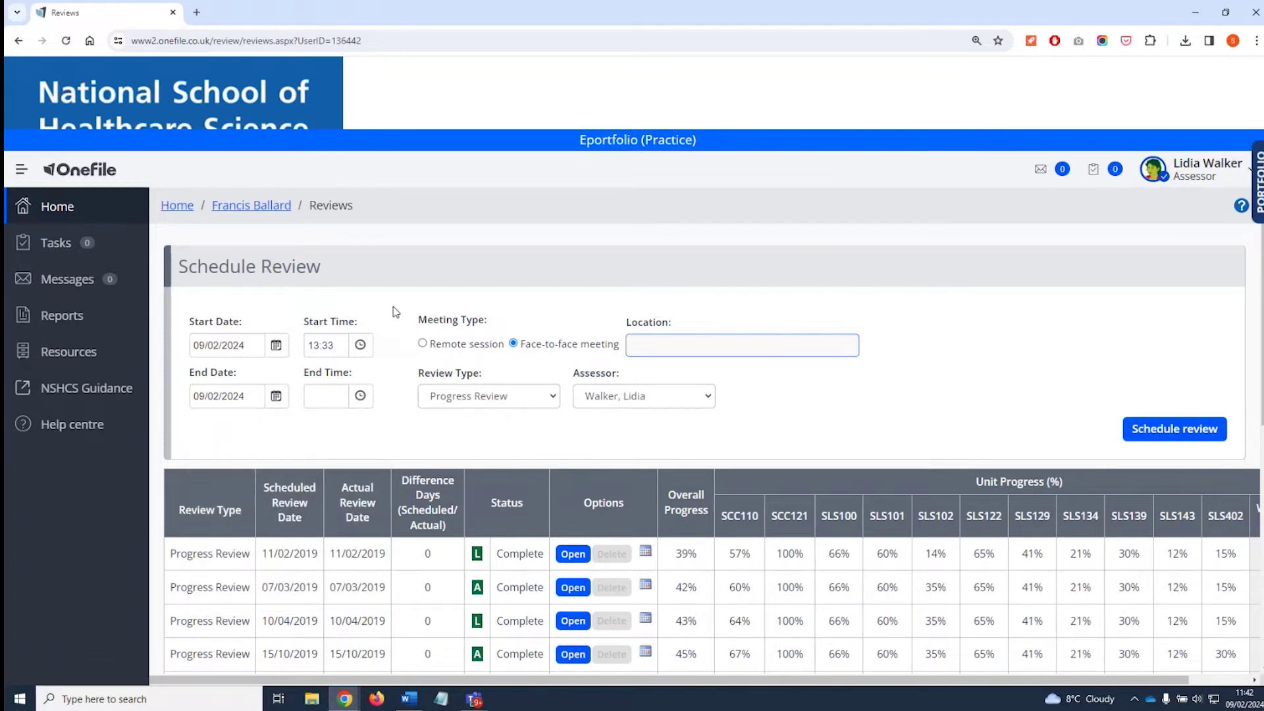
- Set the review time to 12:00–13:00 and the location to Room 101
{"action": "left_click", "coordinate": [361, 347]}
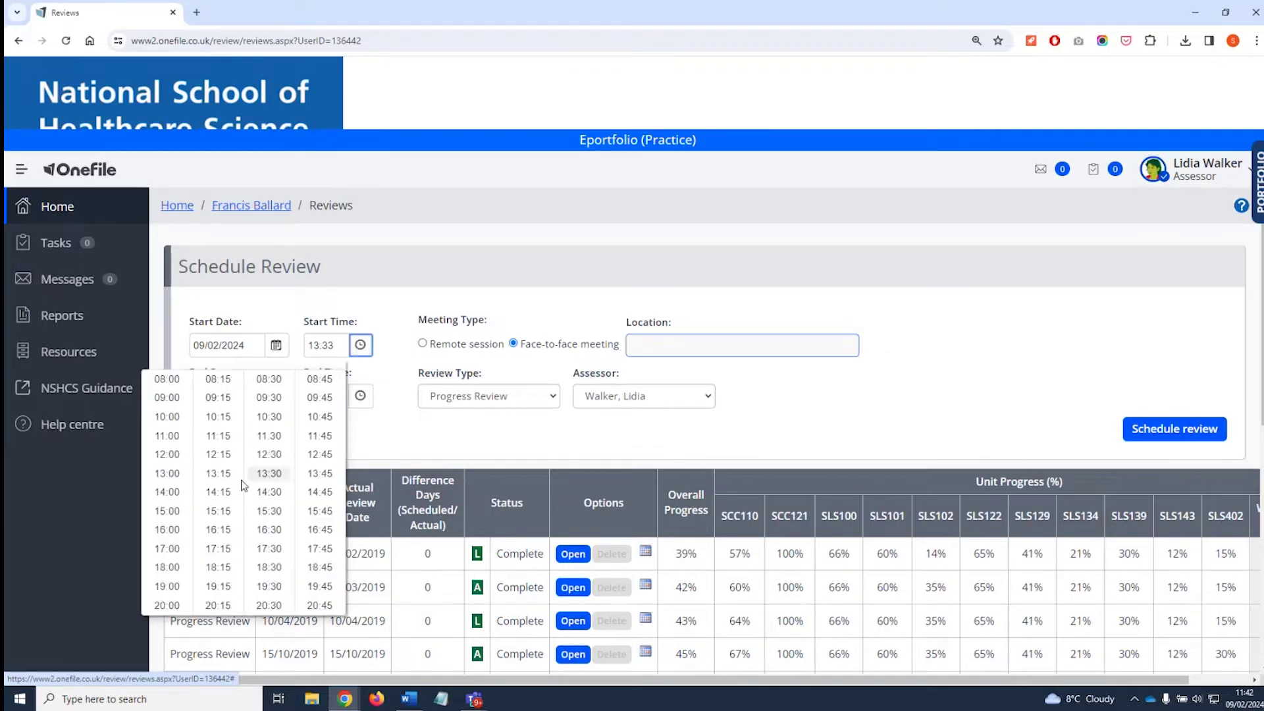
{"action": "left_click", "coordinate": [170, 455]}
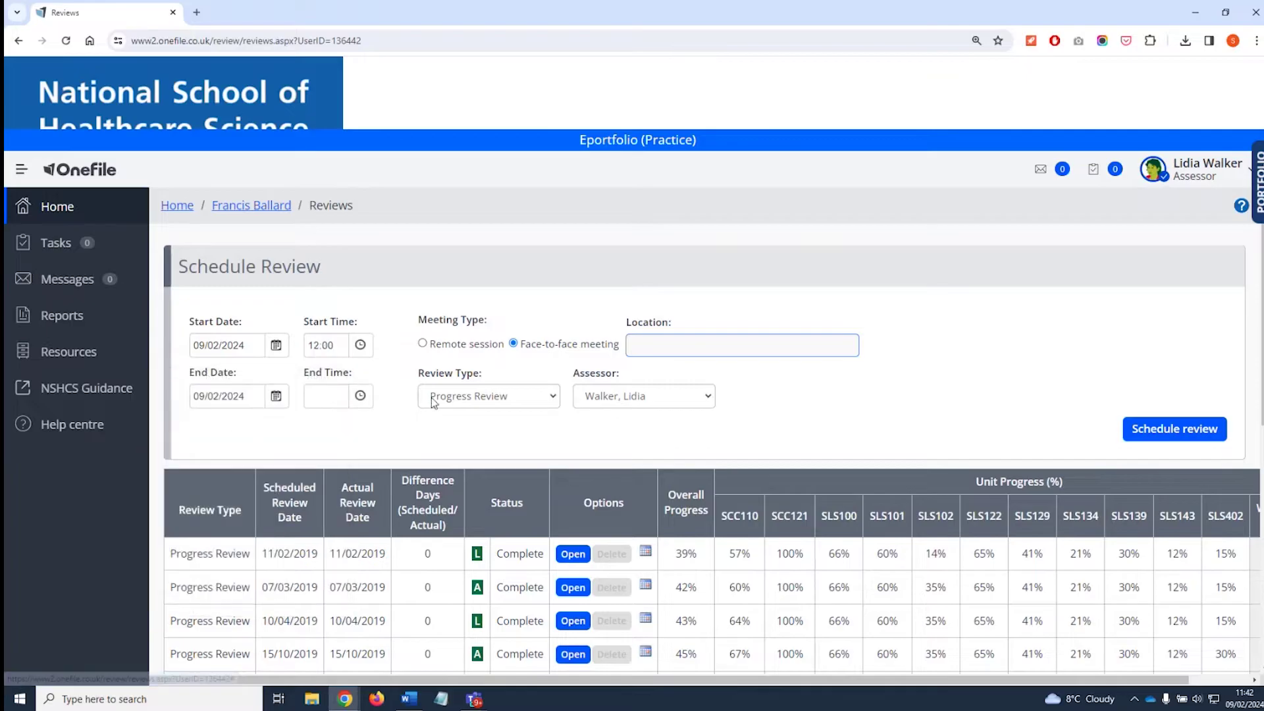
{"action": "left_click", "coordinate": [361, 397]}
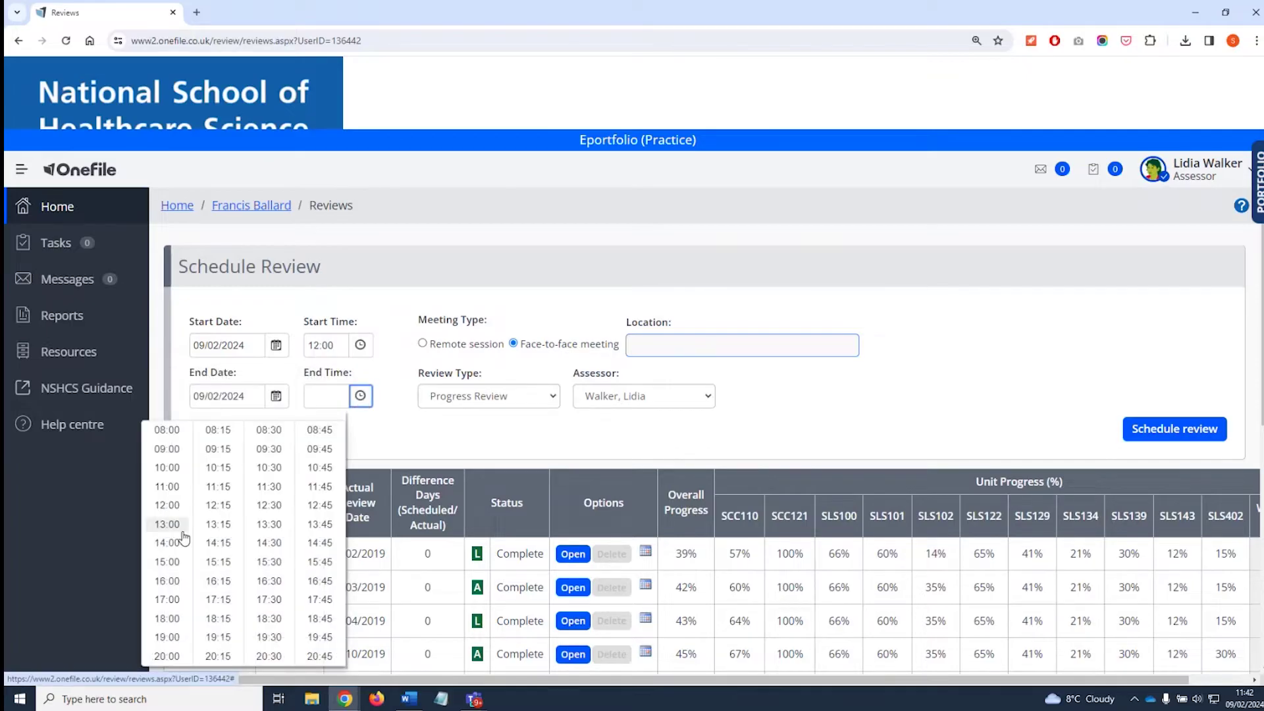
{"action": "left_click", "coordinate": [167, 524]}
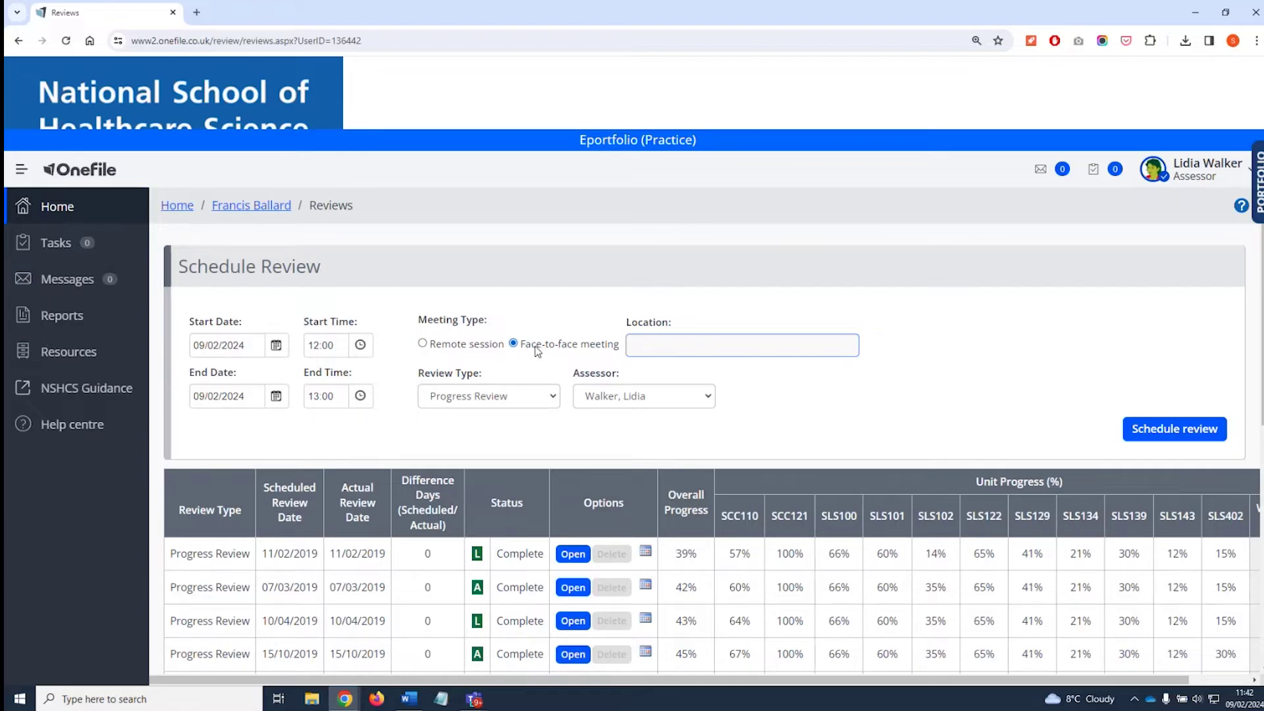
{"action": "left_click", "coordinate": [685, 347]}
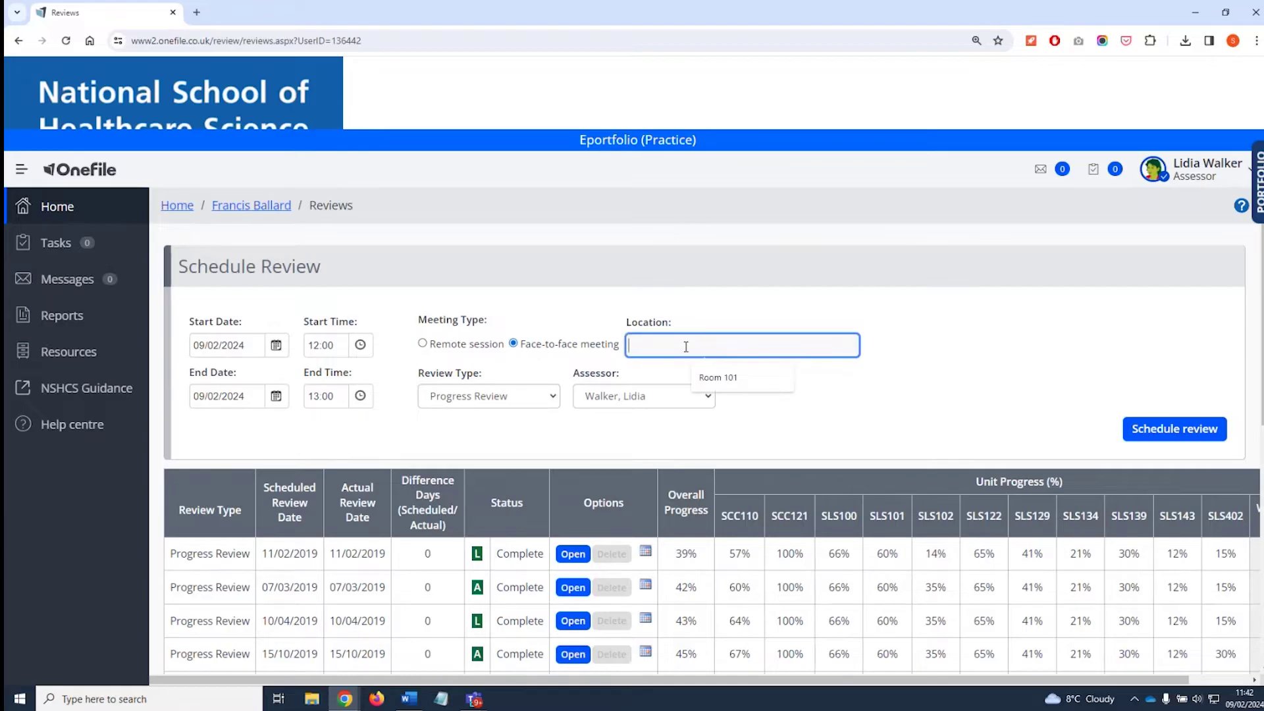
{"action": "left_click", "coordinate": [719, 377]}
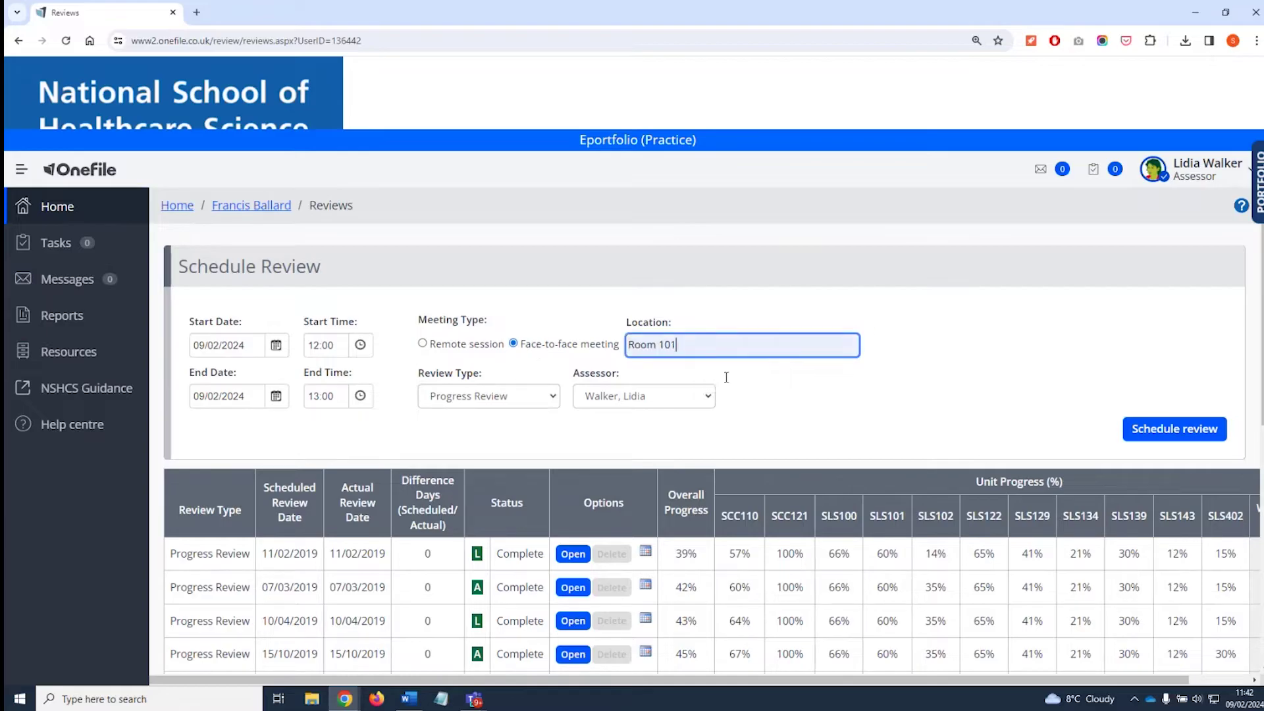
{"action": "left_click", "coordinate": [765, 405]}
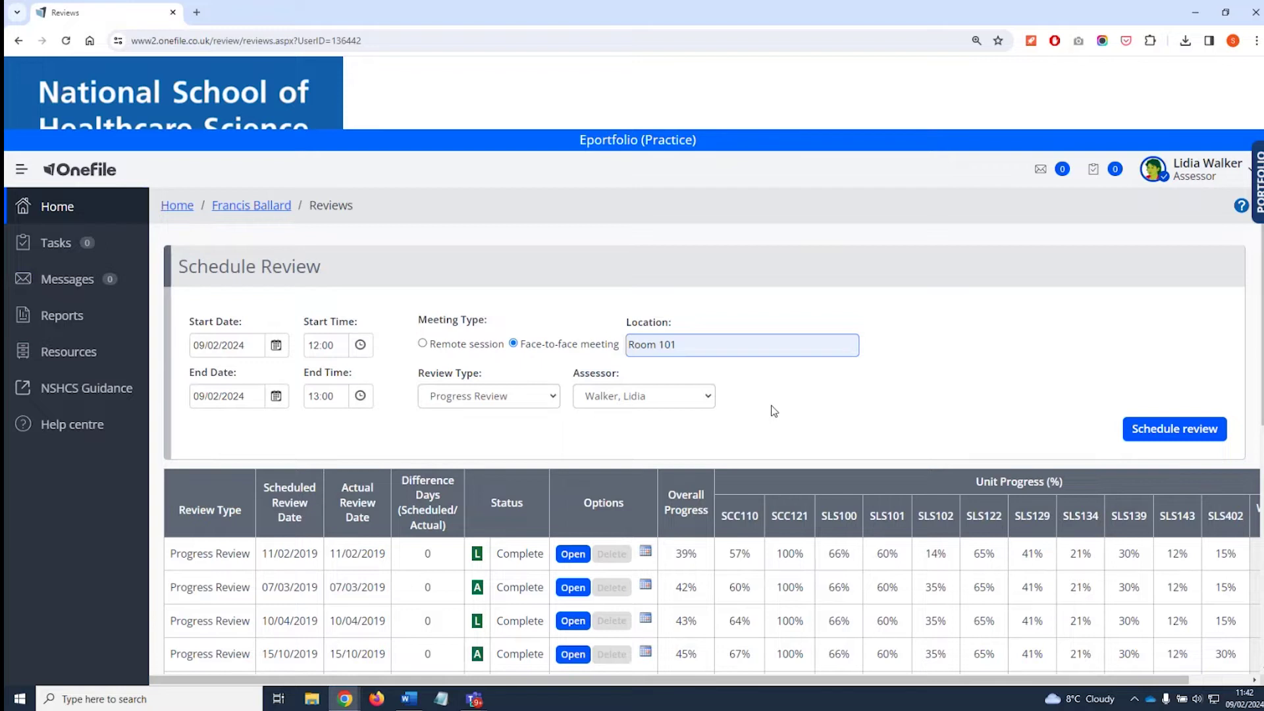
- Schedule the 09/02/2024 12:00 review, then start its Not started row
{"action": "left_click", "coordinate": [1169, 433]}
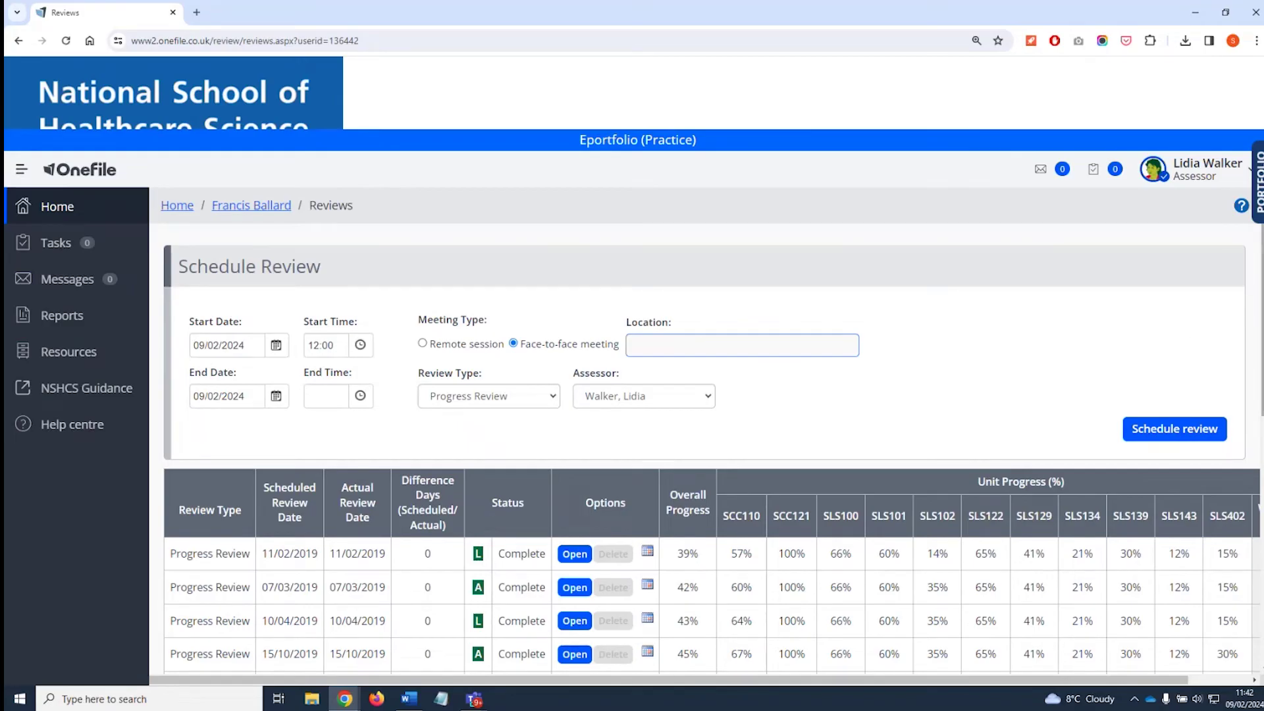
{"action": "scroll", "coordinate": [659, 395], "scroll_direction": "down", "scroll_amount": 8}
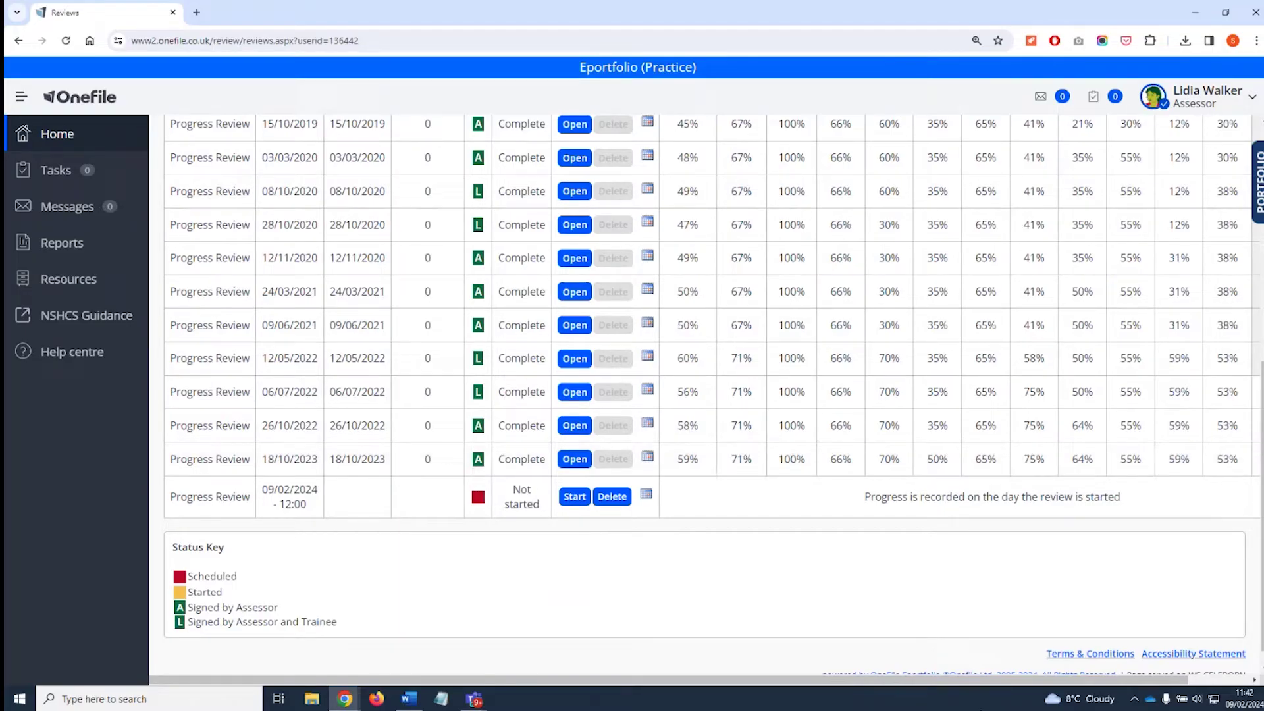
{"action": "left_click", "coordinate": [575, 498]}
{"action": "left_click", "coordinate": [573, 498]}
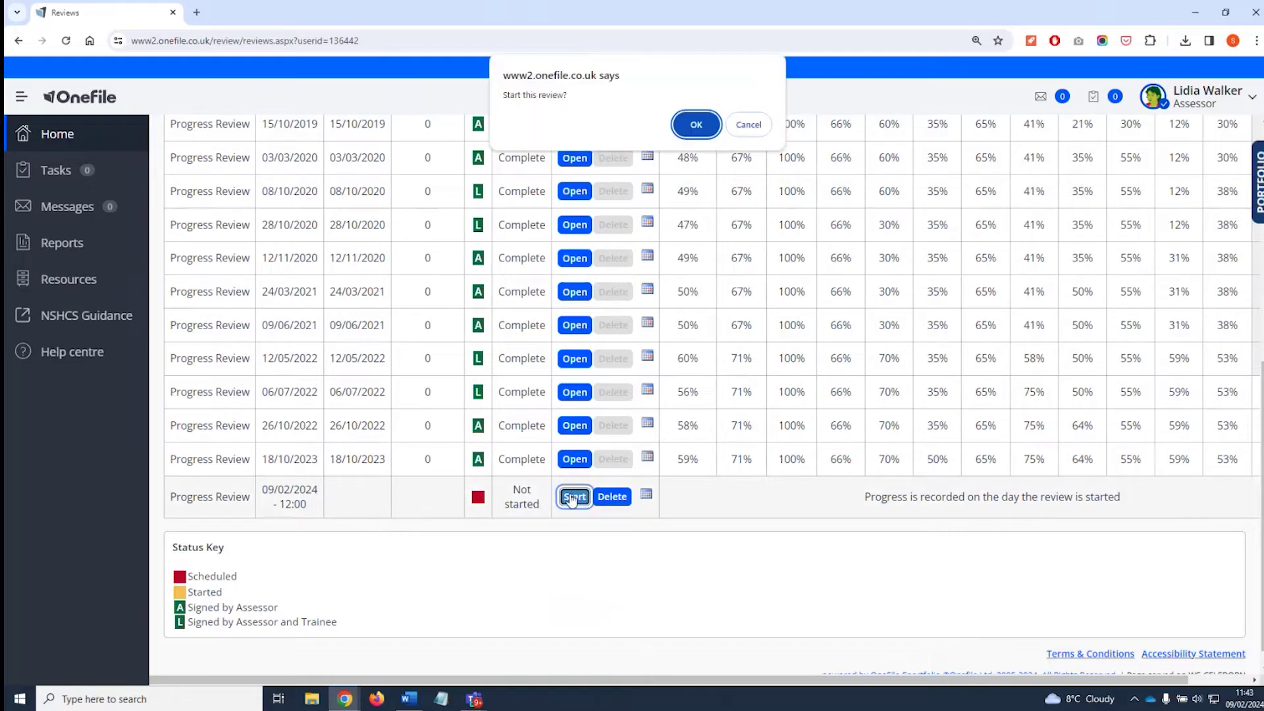
{"action": "left_click", "coordinate": [696, 125]}
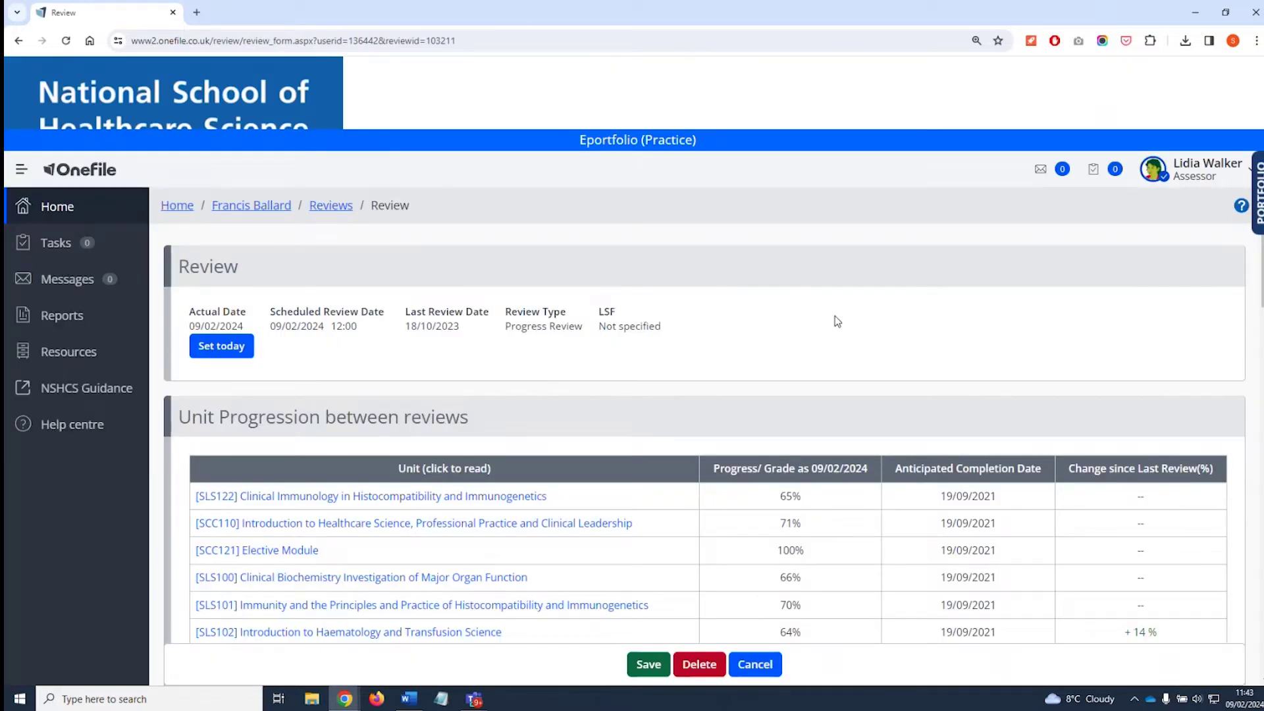
{"action": "scroll", "coordinate": [837, 321], "scroll_direction": "down", "scroll_amount": 2}
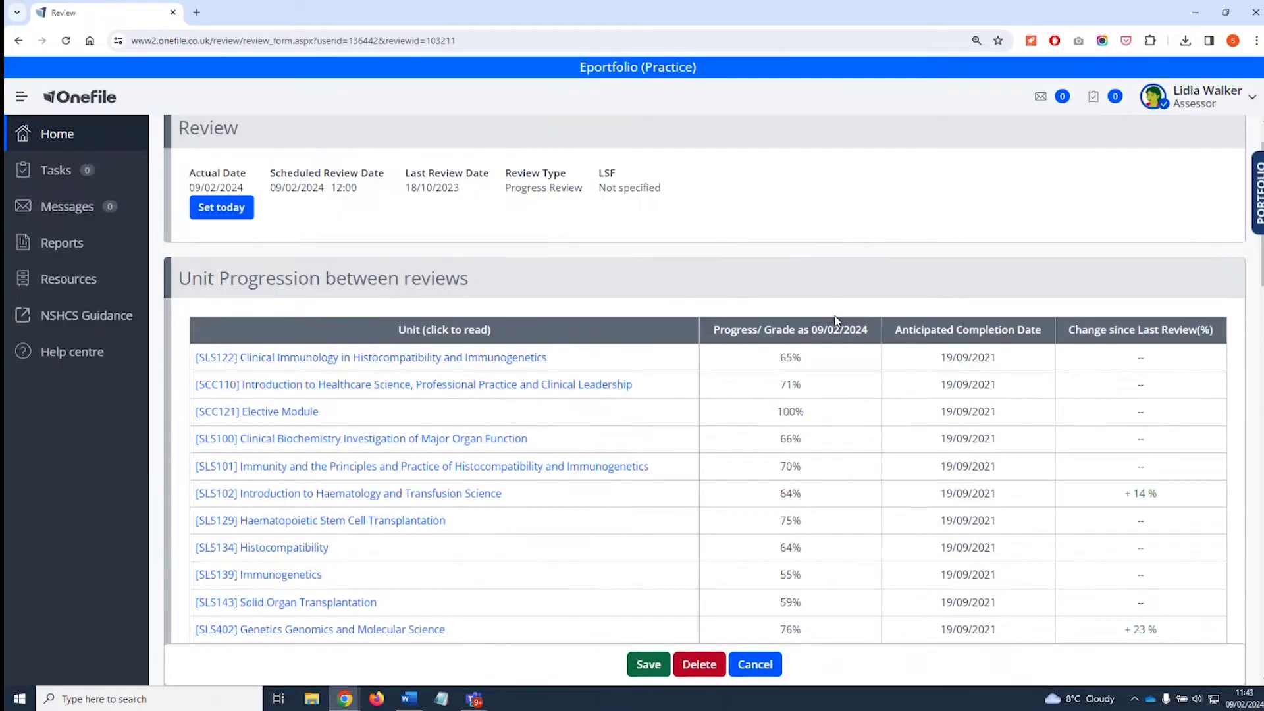
{"action": "scroll", "coordinate": [836, 321], "scroll_direction": "down", "scroll_amount": 1}
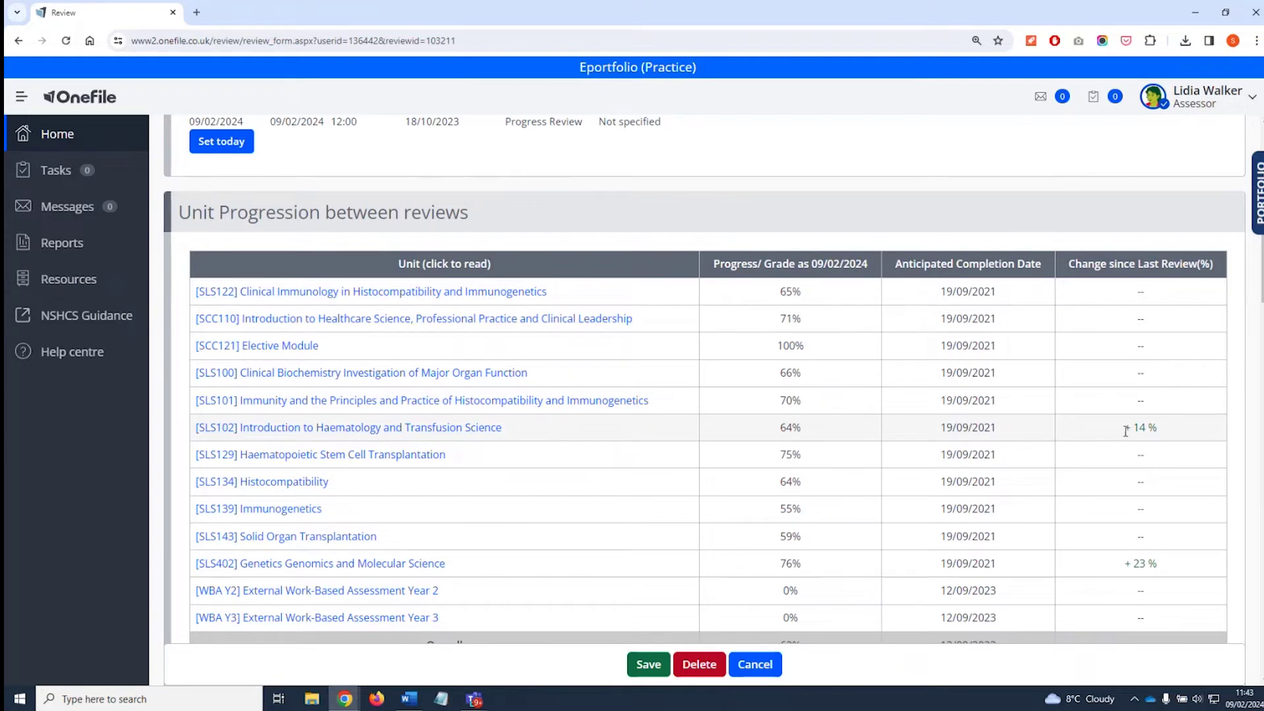
{"action": "triple_click", "coordinate": [233, 434]}
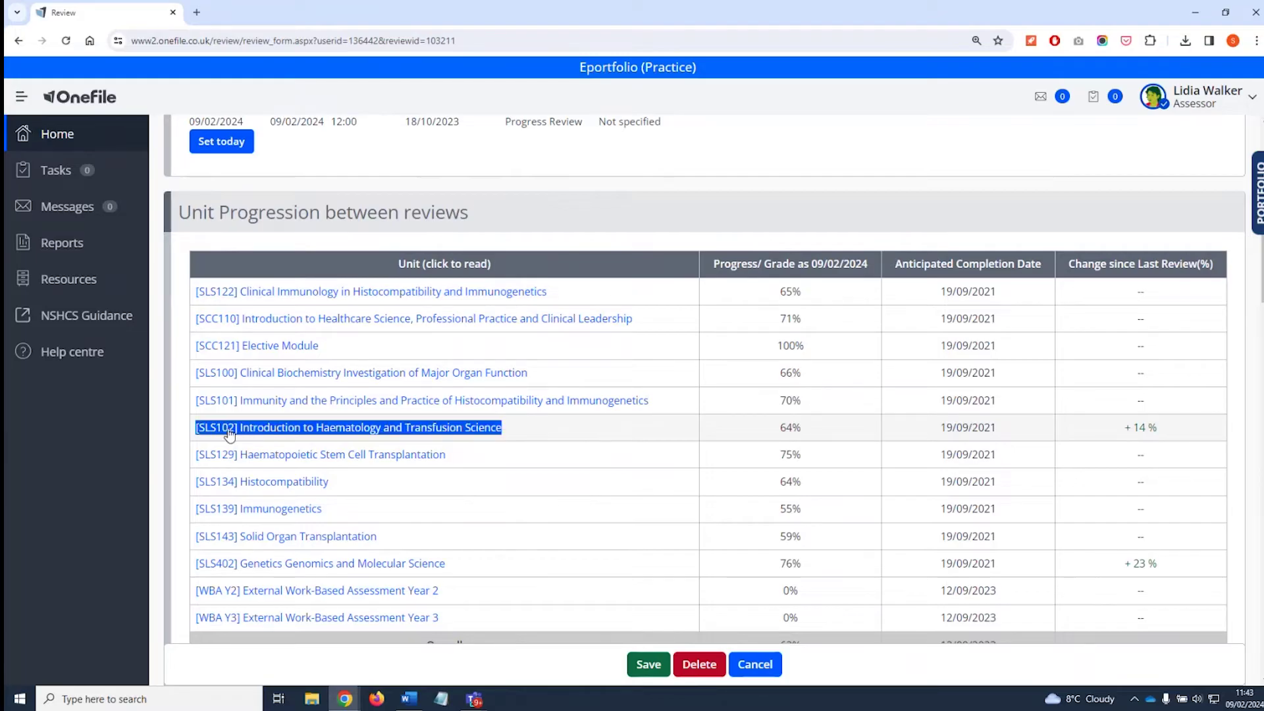
{"action": "left_click", "coordinate": [366, 443]}
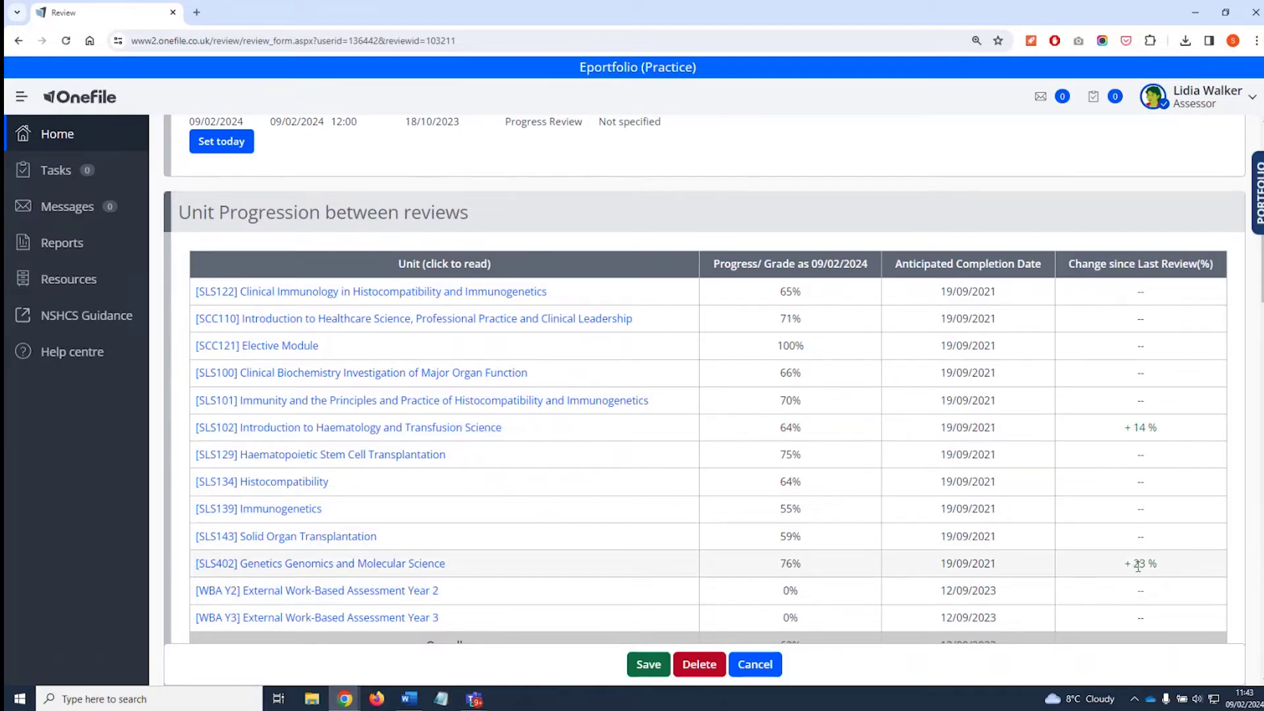
{"action": "left_click_drag", "start_coordinate": [460, 565], "coordinate": [193, 565]}
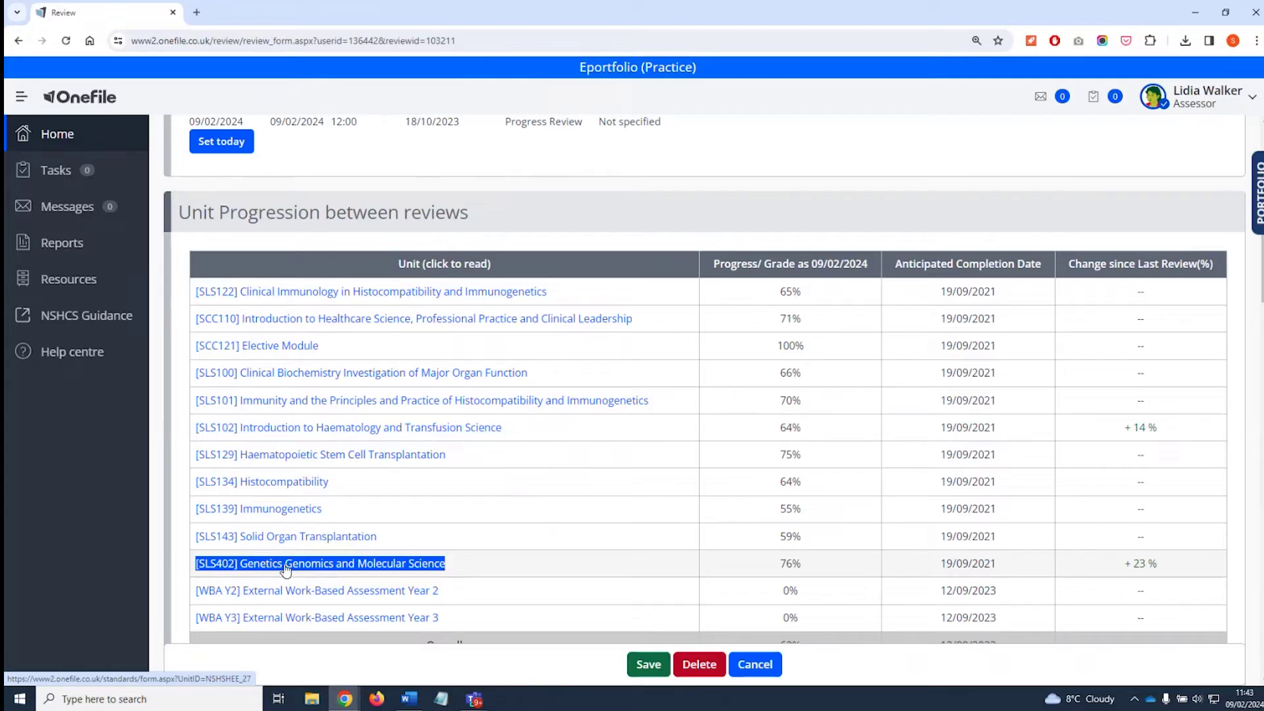
{"action": "left_click", "coordinate": [294, 565]}
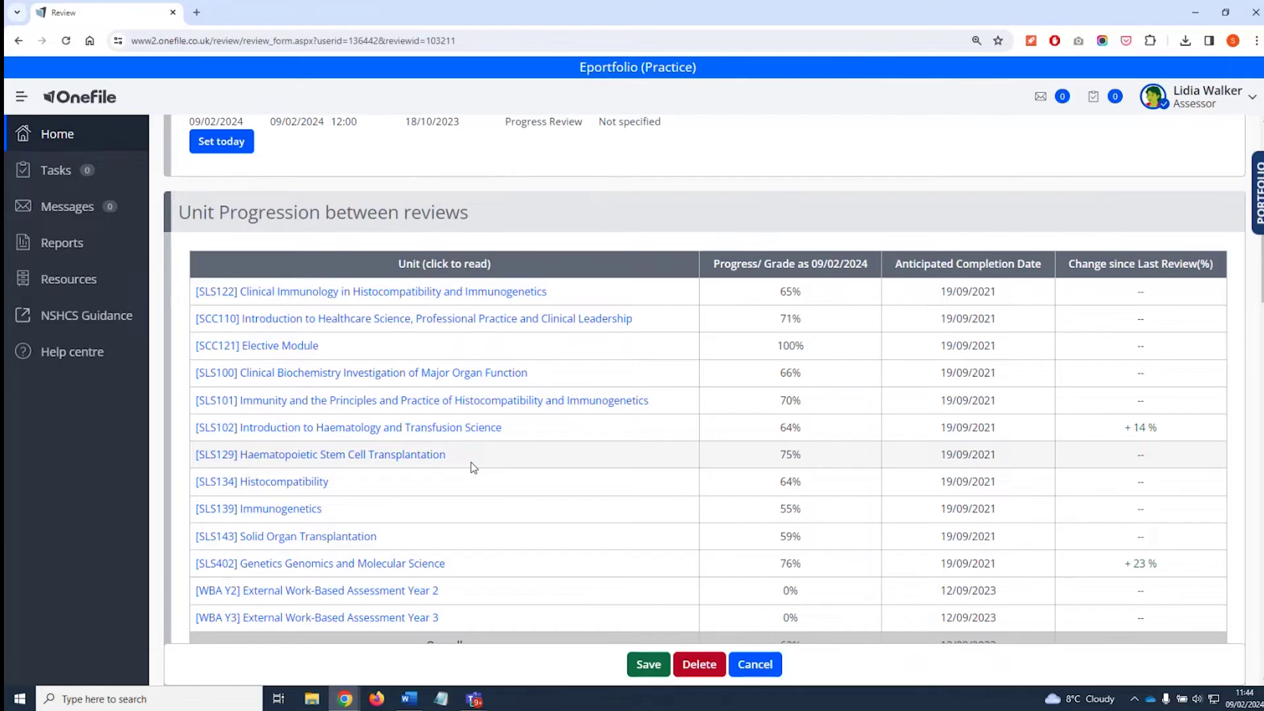
{"action": "scroll", "coordinate": [474, 467], "scroll_direction": "down", "scroll_amount": 4}
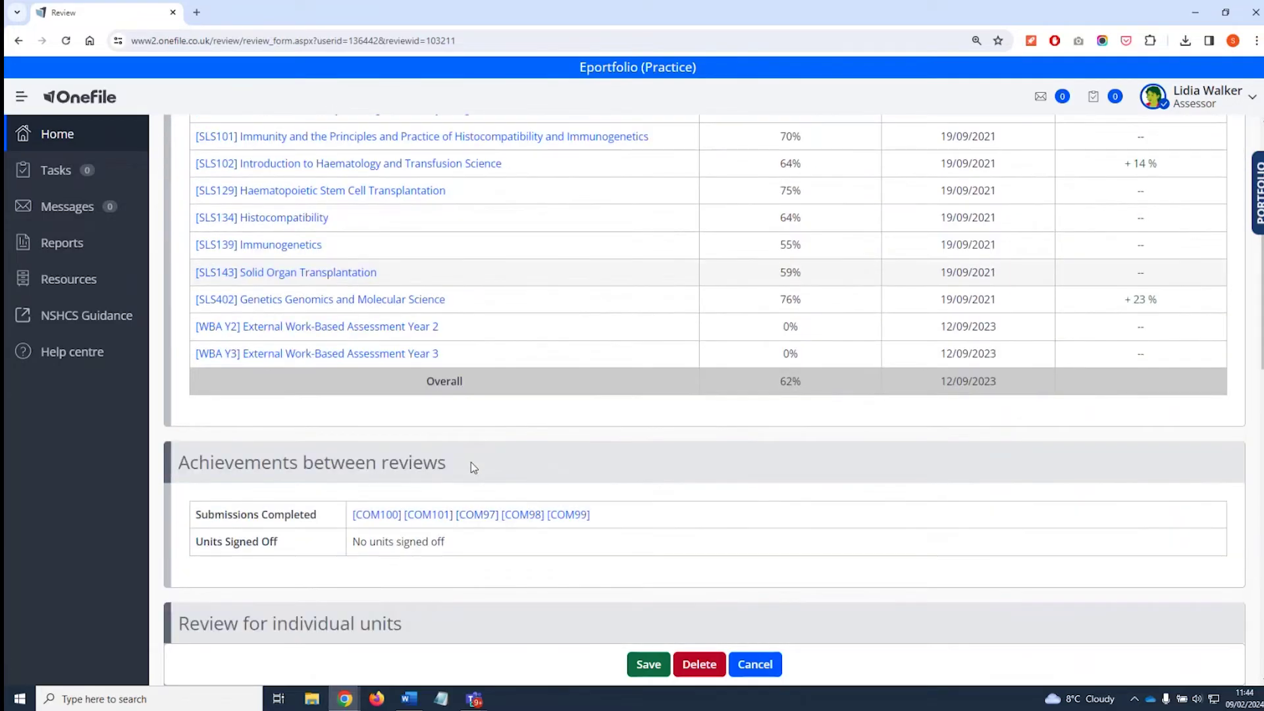
{"action": "scroll", "coordinate": [791, 405], "scroll_direction": "down", "scroll_amount": 1}
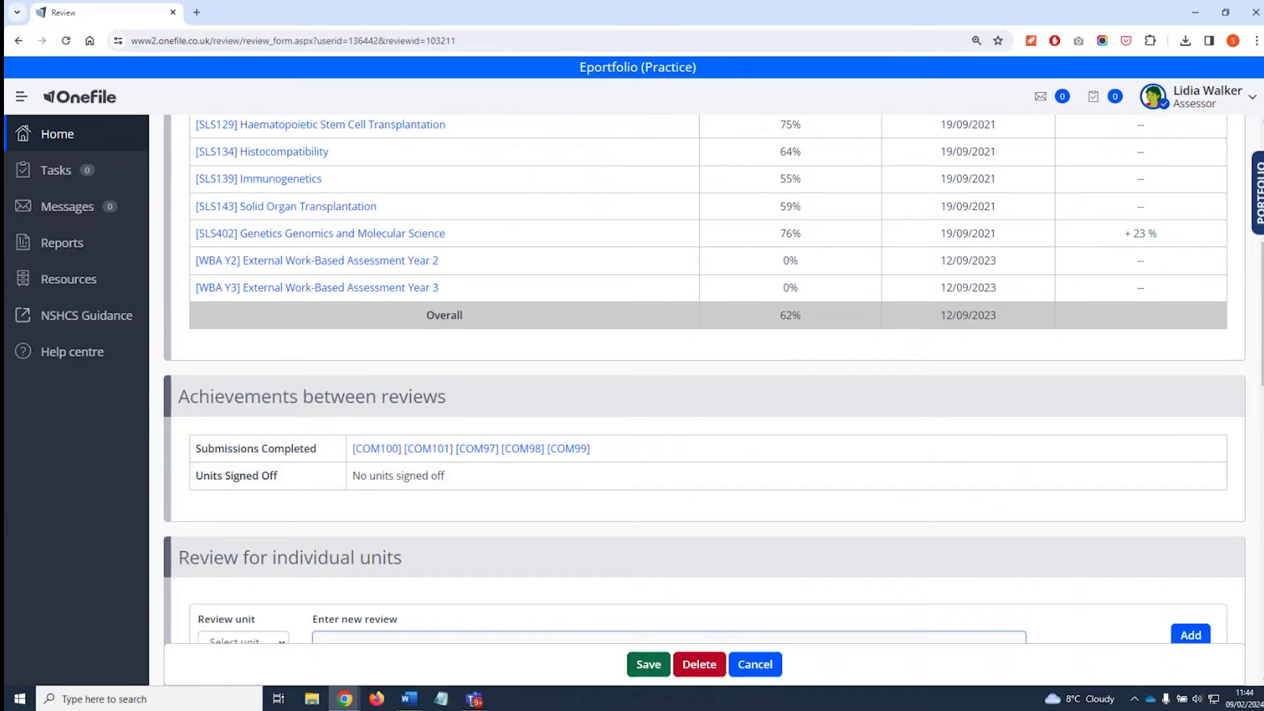
{"action": "scroll", "coordinate": [753, 437], "scroll_direction": "down", "scroll_amount": 2}
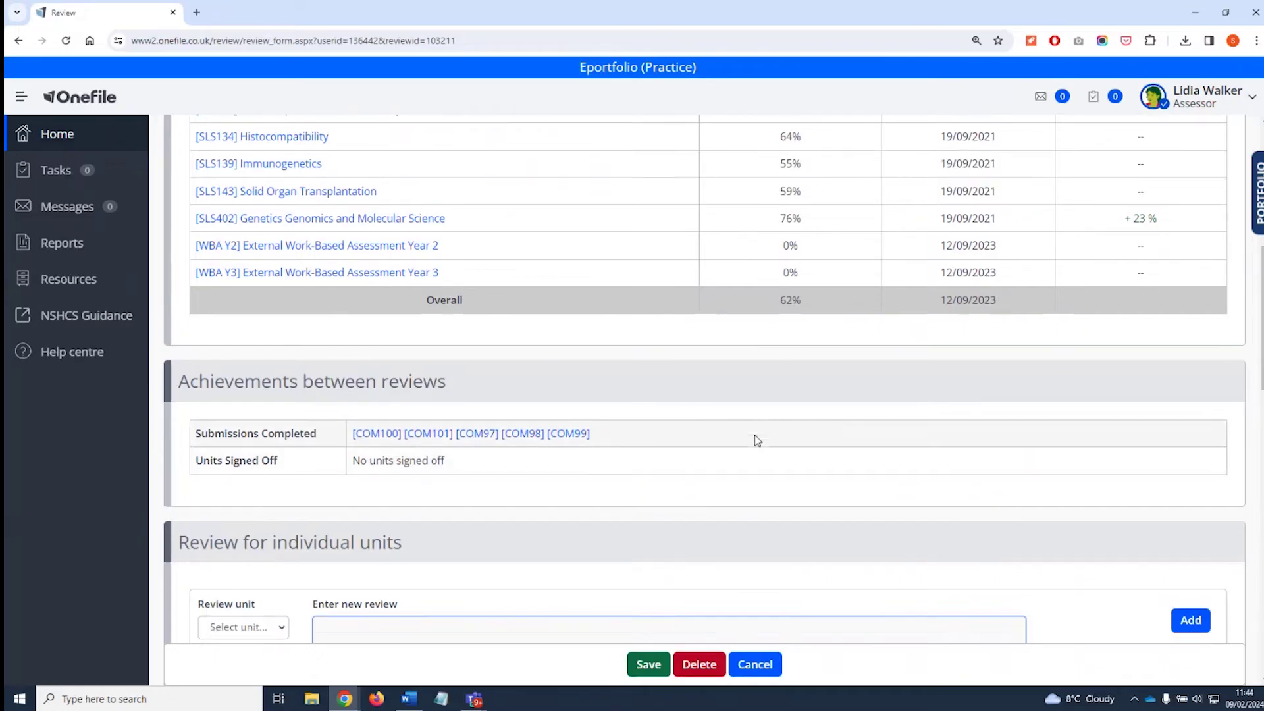
{"action": "scroll", "coordinate": [753, 438], "scroll_direction": "up", "scroll_amount": 1}
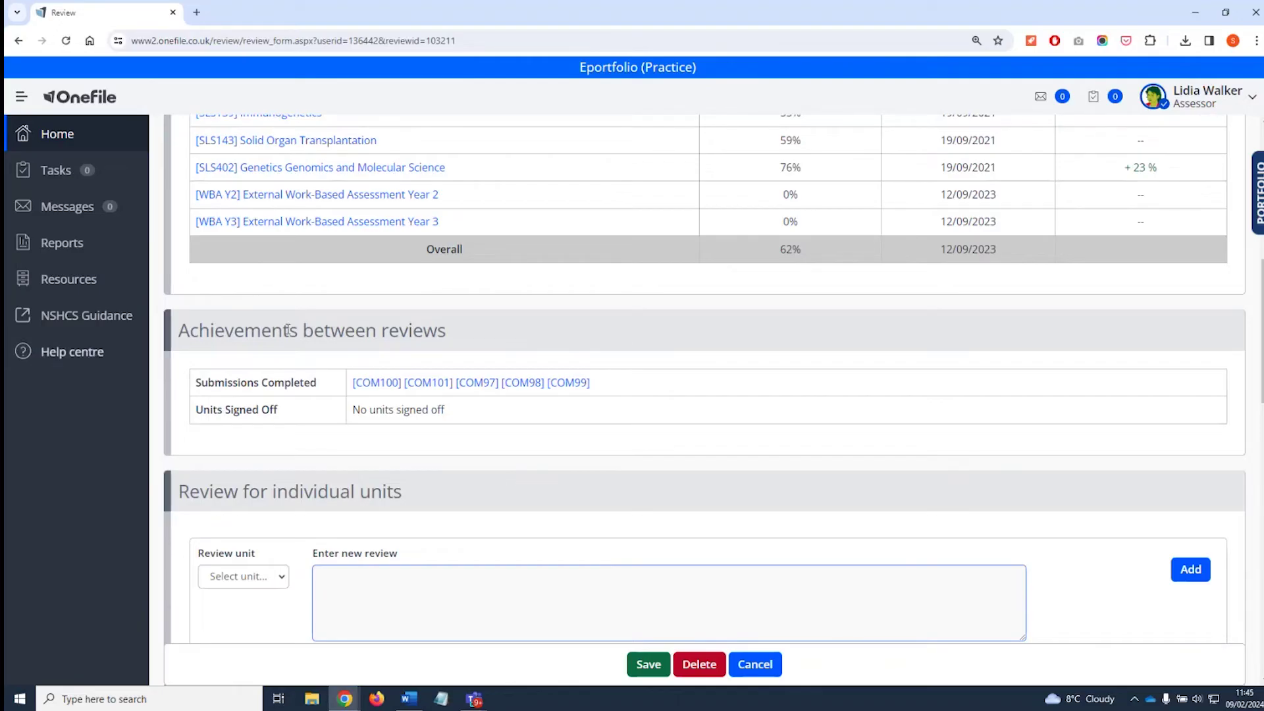
{"action": "scroll", "coordinate": [856, 366], "scroll_direction": "down", "scroll_amount": 1}
{"action": "scroll", "coordinate": [865, 366], "scroll_direction": "down", "scroll_amount": 3}
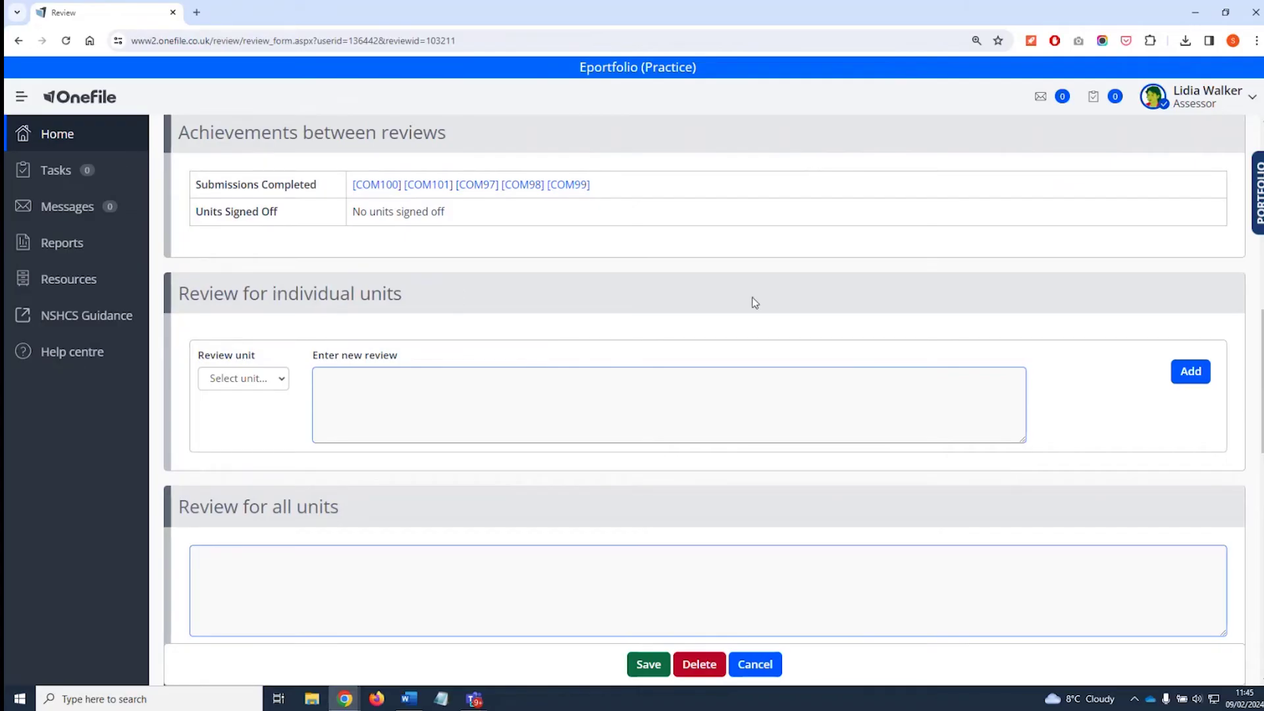
{"action": "scroll", "coordinate": [755, 303], "scroll_direction": "up", "scroll_amount": 6}
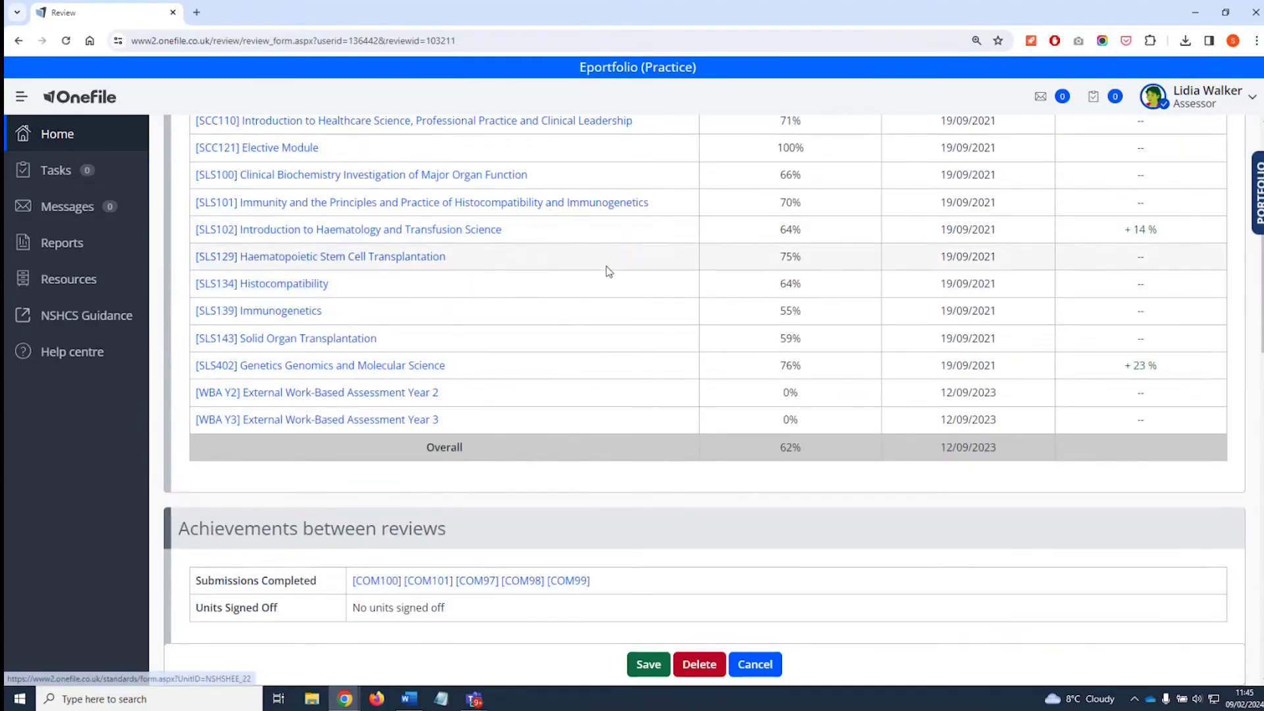
{"action": "scroll", "coordinate": [518, 366], "scroll_direction": "down", "scroll_amount": 7}
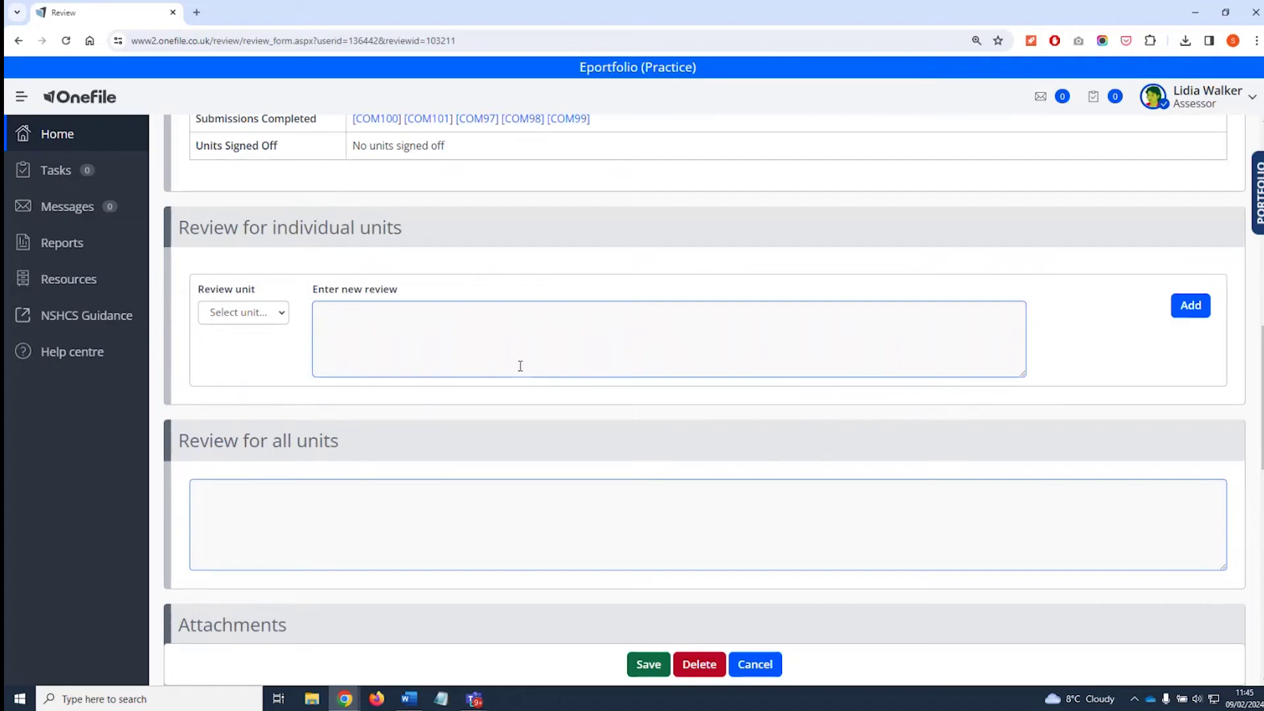
- Choose unit SLS402 and paste the prepared review text into its review box
{"action": "left_click", "coordinate": [277, 317]}
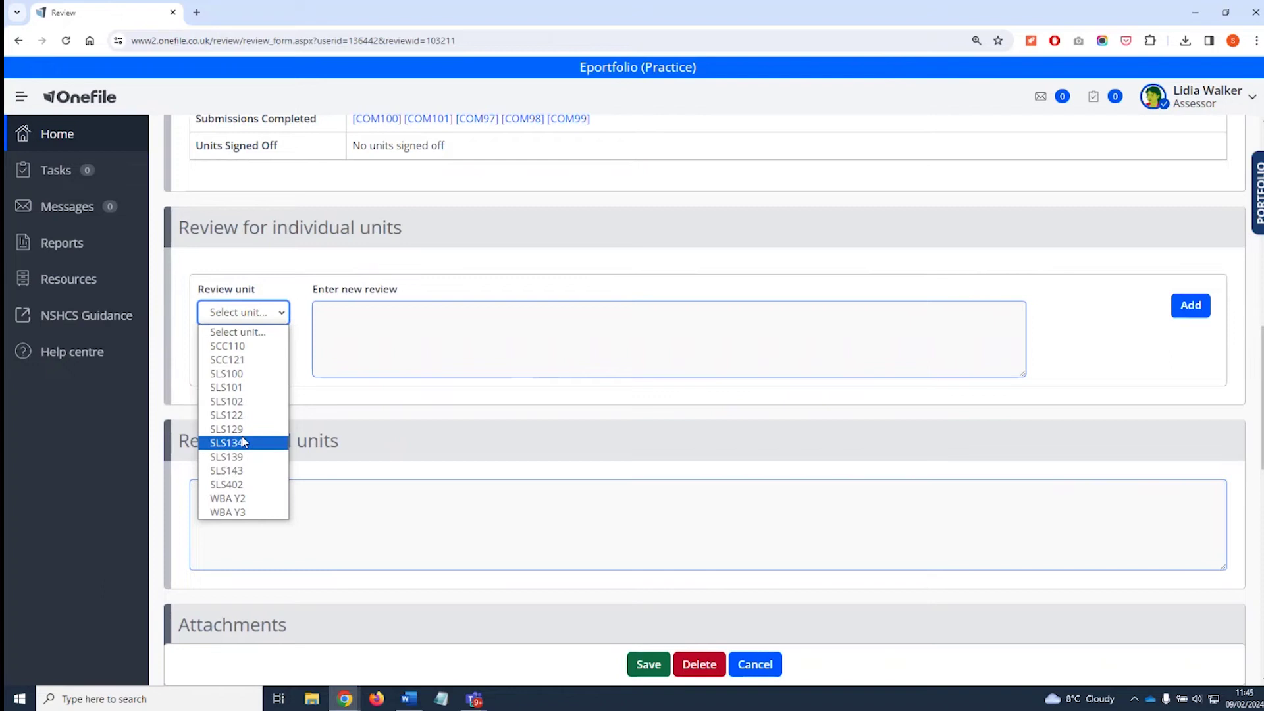
{"action": "left_click", "coordinate": [237, 484]}
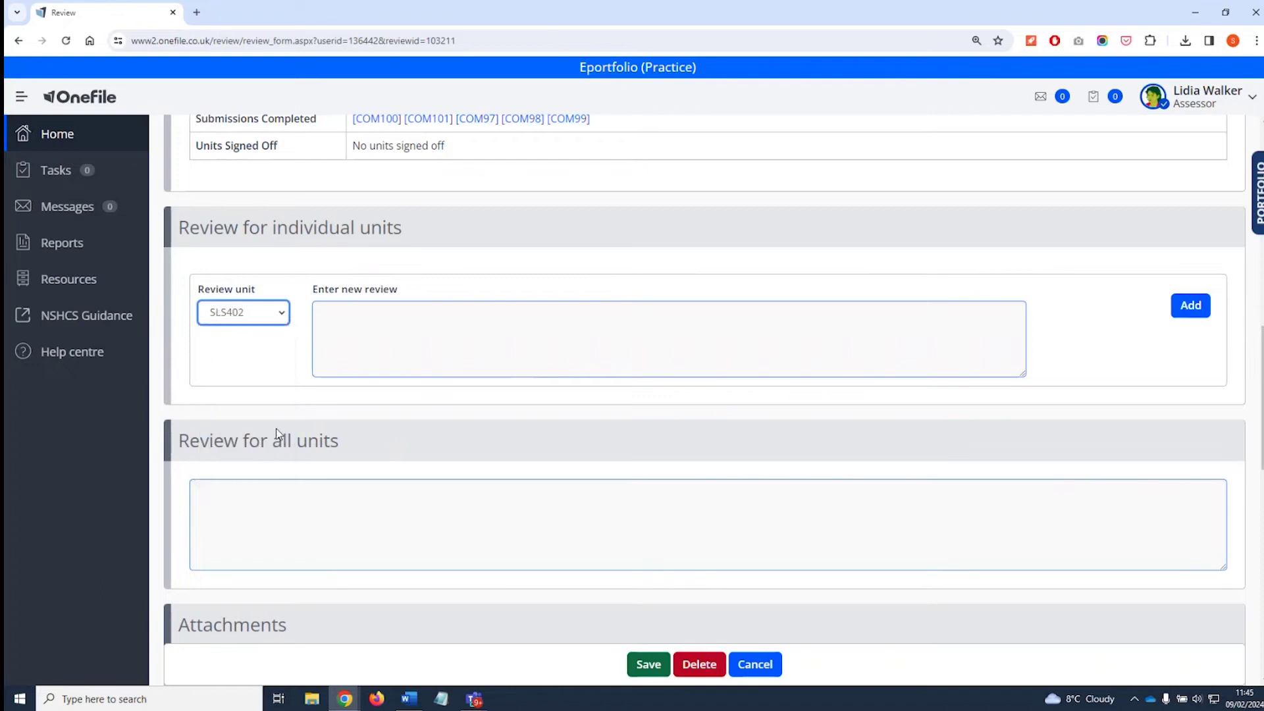
{"action": "left_click", "coordinate": [344, 323]}
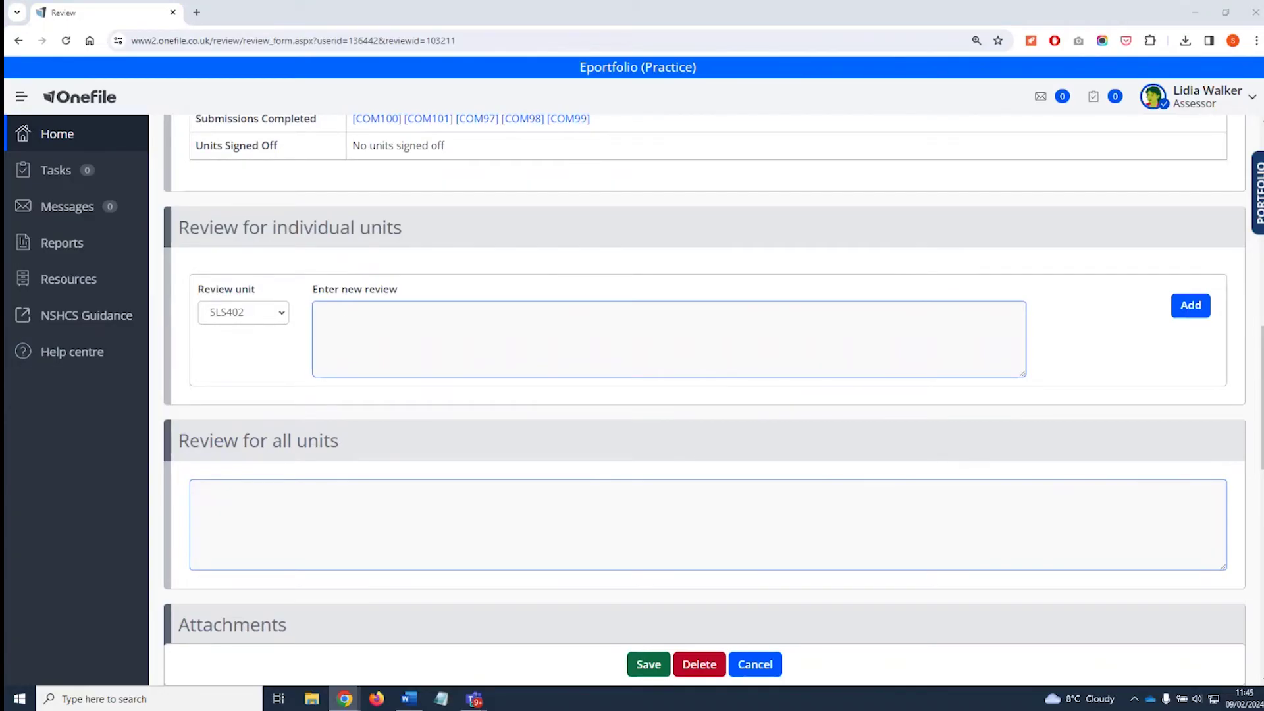
{"action": "left_click", "coordinate": [329, 315]}
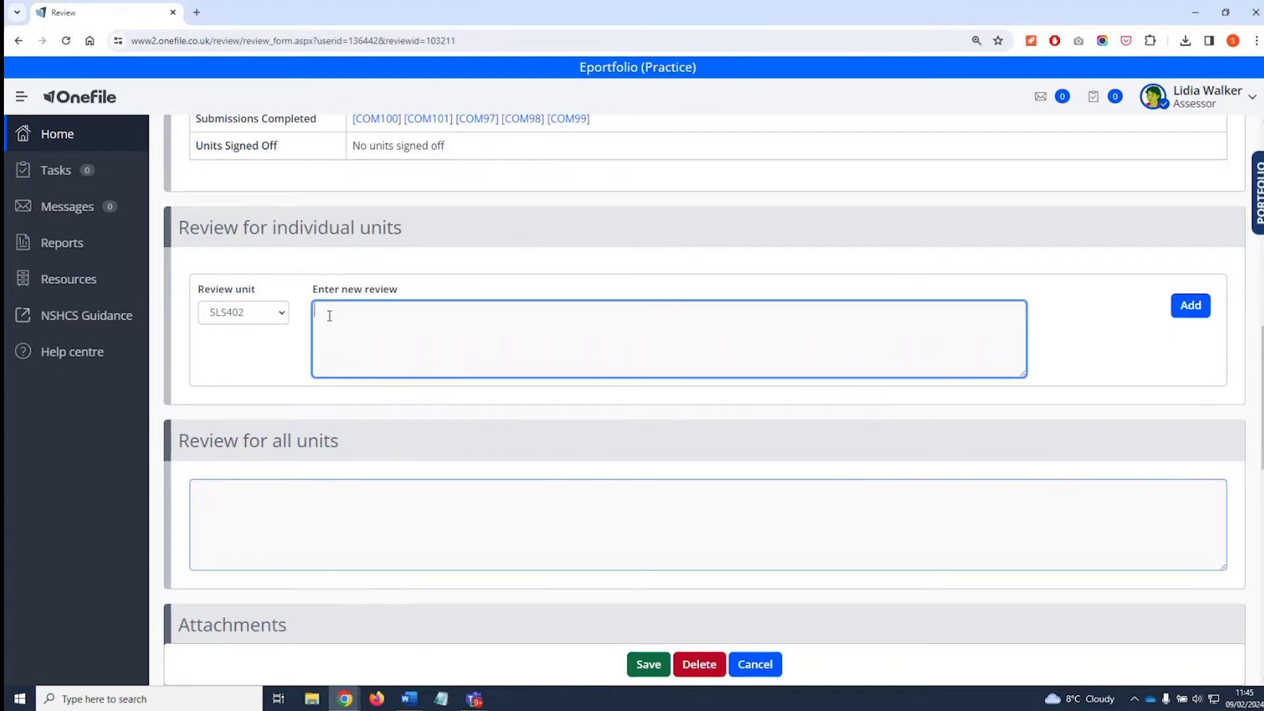
{"action": "type", "text": "Lorem ipsum dolor sit amet, consectetur adipiscing elit. Sed ut felis quis odio dignissim dapibus. Vivamus sit amet euismod erat, in varius dui. In at volutpat sem, in vulputate lectus. Cras dapibus justo dolor, dictum ornare justo porttitor nec. Nam eget quam ultrices, suscipit turpis eget, ullamcorper felis. Nulla facilisi. Cras porta elementum quam, eget dictum tortor molestie non. Quisque quis nisi quis ante porta semper"}
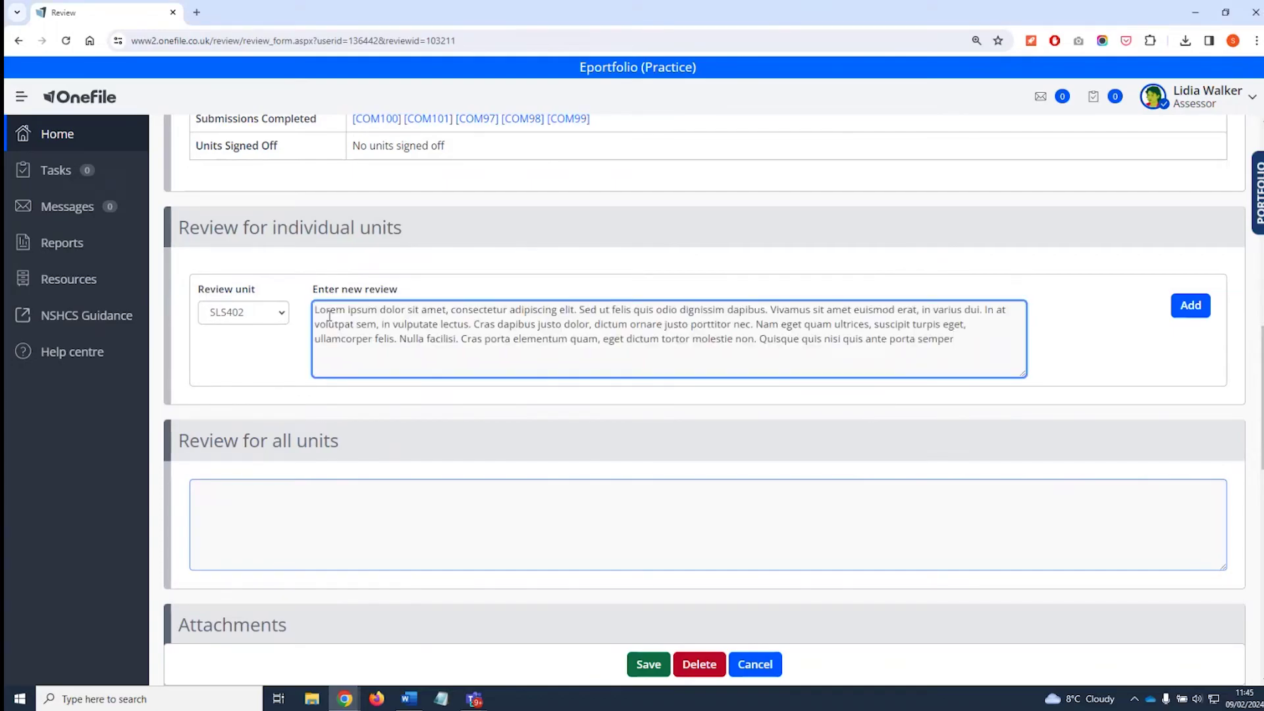
{"action": "left_click", "coordinate": [268, 373]}
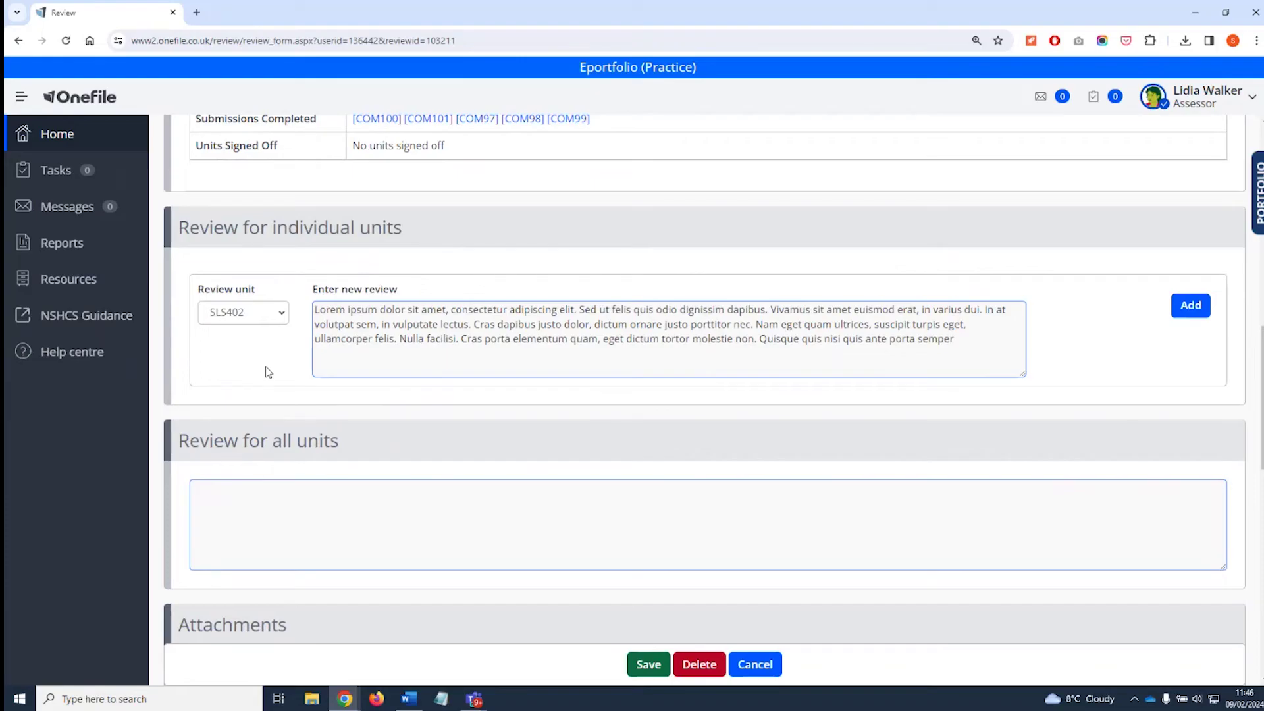
- Paste the Lorem ipsum overall comment into the Review for all units box
{"action": "scroll", "coordinate": [294, 423], "scroll_direction": "down", "scroll_amount": 2}
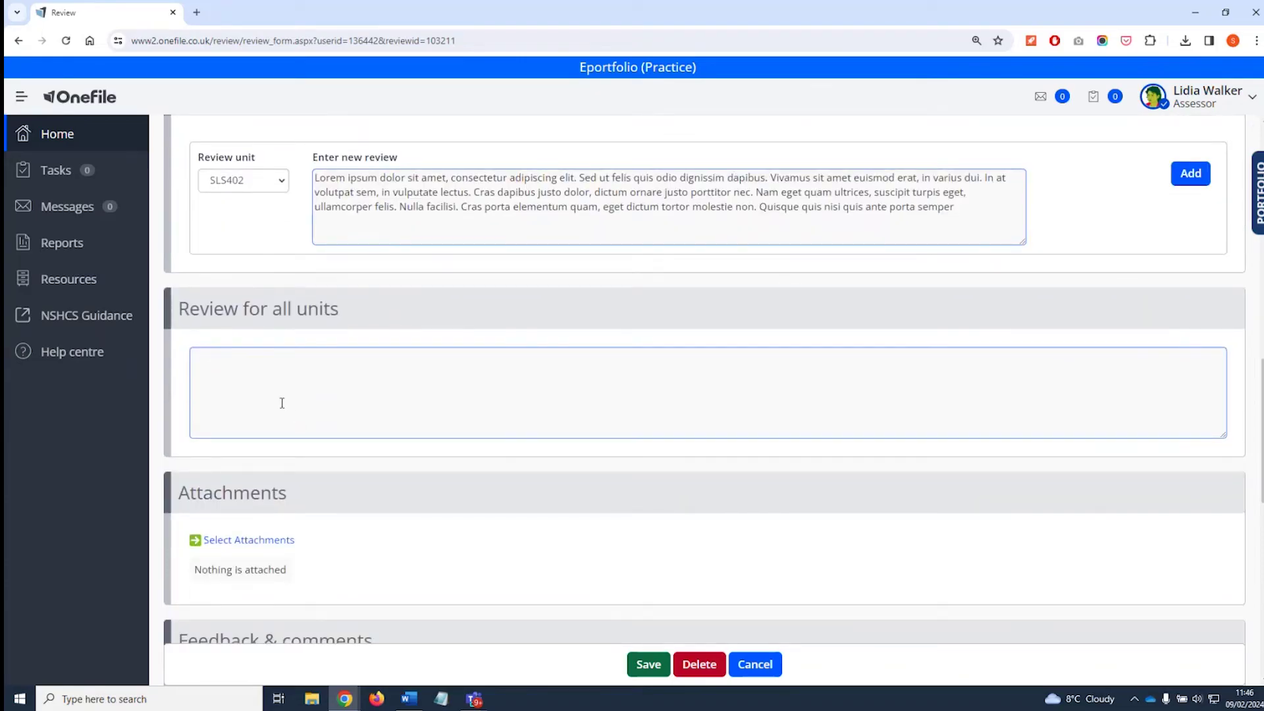
{"action": "left_click", "coordinate": [266, 367]}
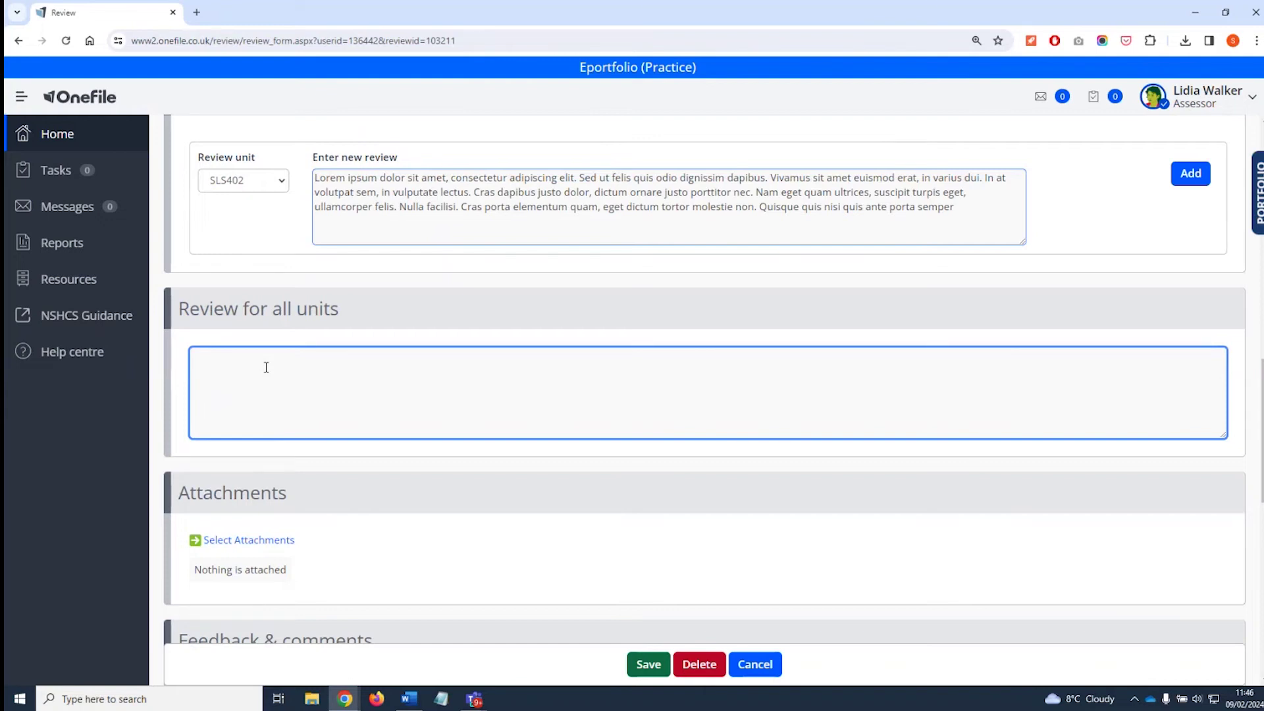
{"action": "type", "text": "Lorem ipsum dolor sit amet, consectetur adipiscing elit. Sed ut felis quis odio dignissim dapibus. Vivamus sit amet euismod erat, in varius dui. In at volutpat sem, in vulputate lectus. Cras dapibus justo dolor, dictum ornare justo porttitor nec. Nam eget quam ultrices, suscipit turpis eget, ullamcorper felis. Nulla facilisi. Cras porta elementum quam, eget dictum tortor molestie non. Quisque quis nisi quis ante porta semper"}
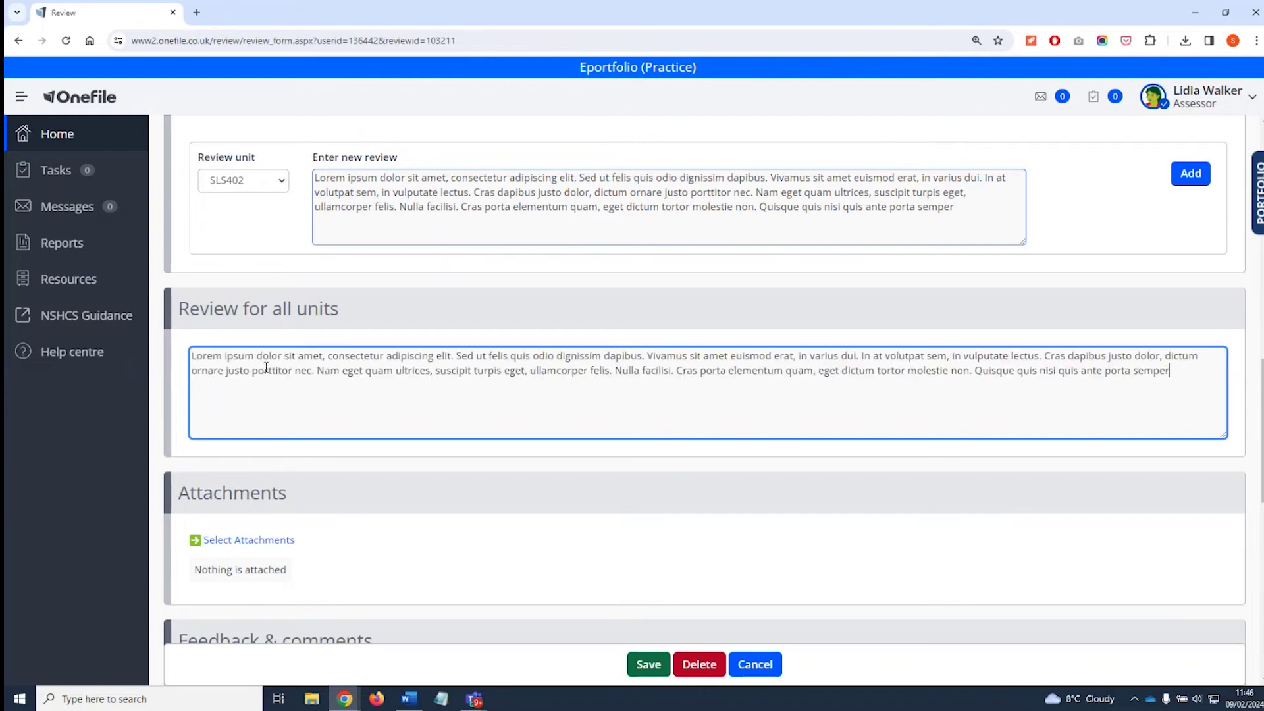
{"action": "left_click", "coordinate": [314, 416]}
{"action": "scroll", "coordinate": [890, 484], "scroll_direction": "down", "scroll_amount": 2}
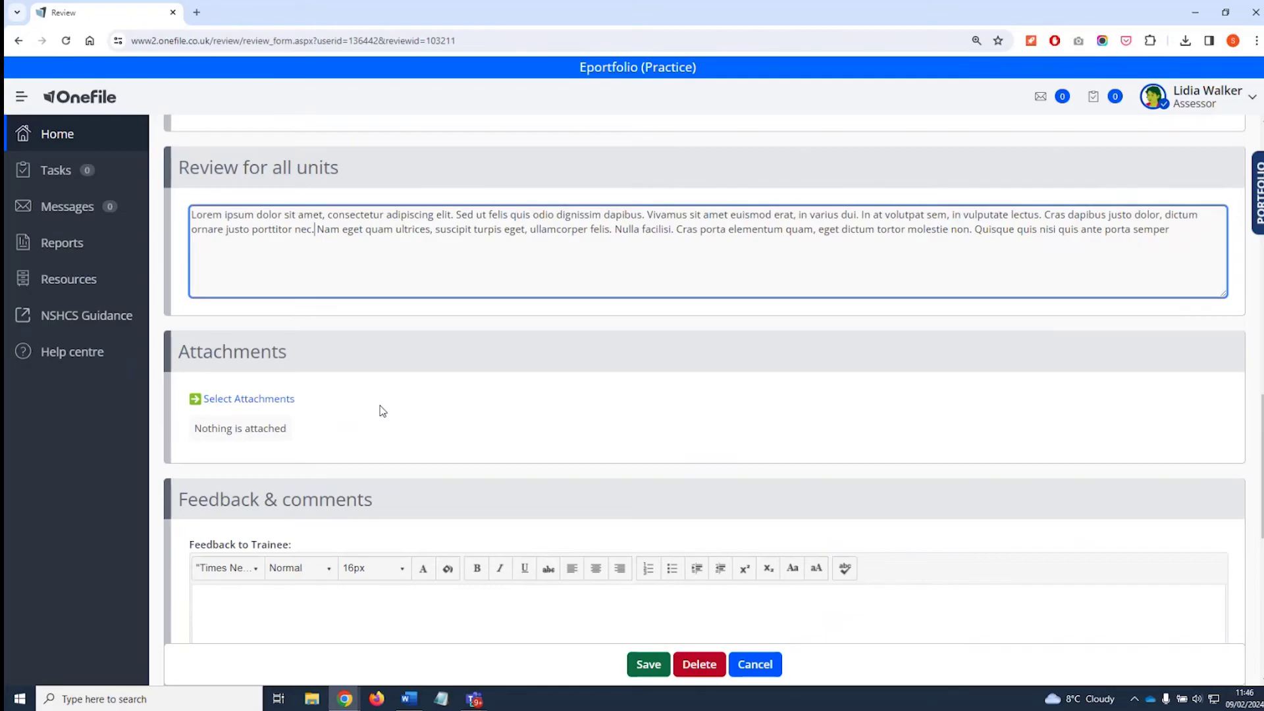
- Paste the 66-word Lorem ipsum paragraph into the Feedback to Trainee editor
{"action": "scroll", "coordinate": [382, 411], "scroll_direction": "down", "scroll_amount": 2}
{"action": "scroll", "coordinate": [382, 411], "scroll_direction": "up", "scroll_amount": 2}
{"action": "scroll", "coordinate": [293, 316], "scroll_direction": "down", "scroll_amount": 3}
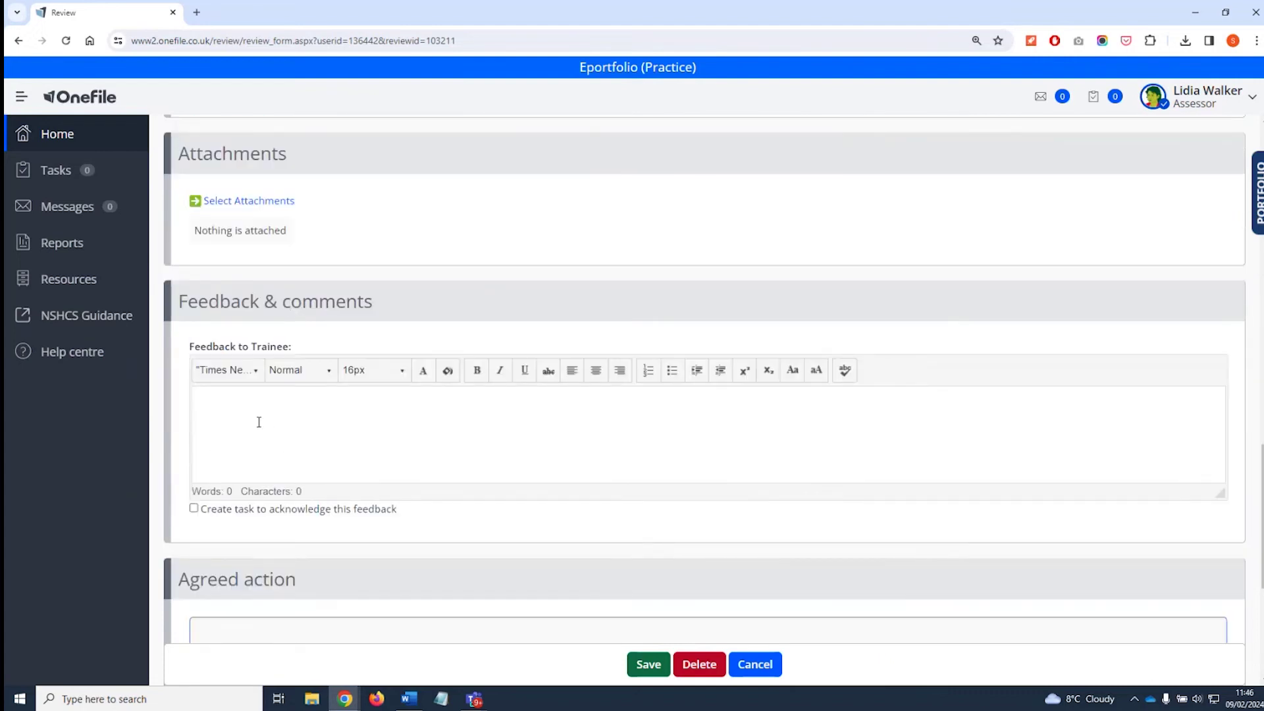
{"action": "left_click", "coordinate": [259, 422]}
{"action": "type", "text": "Lorem ipsum dolor sit amet, consectetur adipiscing elit. Sed ut felis quis odio dignissim dapibus. Vivamus sit amet euismod erat, in varius dui. In at volutpat sem, in vulputate lectus. Cras dapibus justo dolor, dictum ornare justo porttitor nec. Nam eget quam ultrices, suscipit turpis eget, ullamcorper felis. Nulla facilisi. Cras porta elementum quam, eget dictum tortor molestie non. Quisque quis nisi quis ante porta semper"}
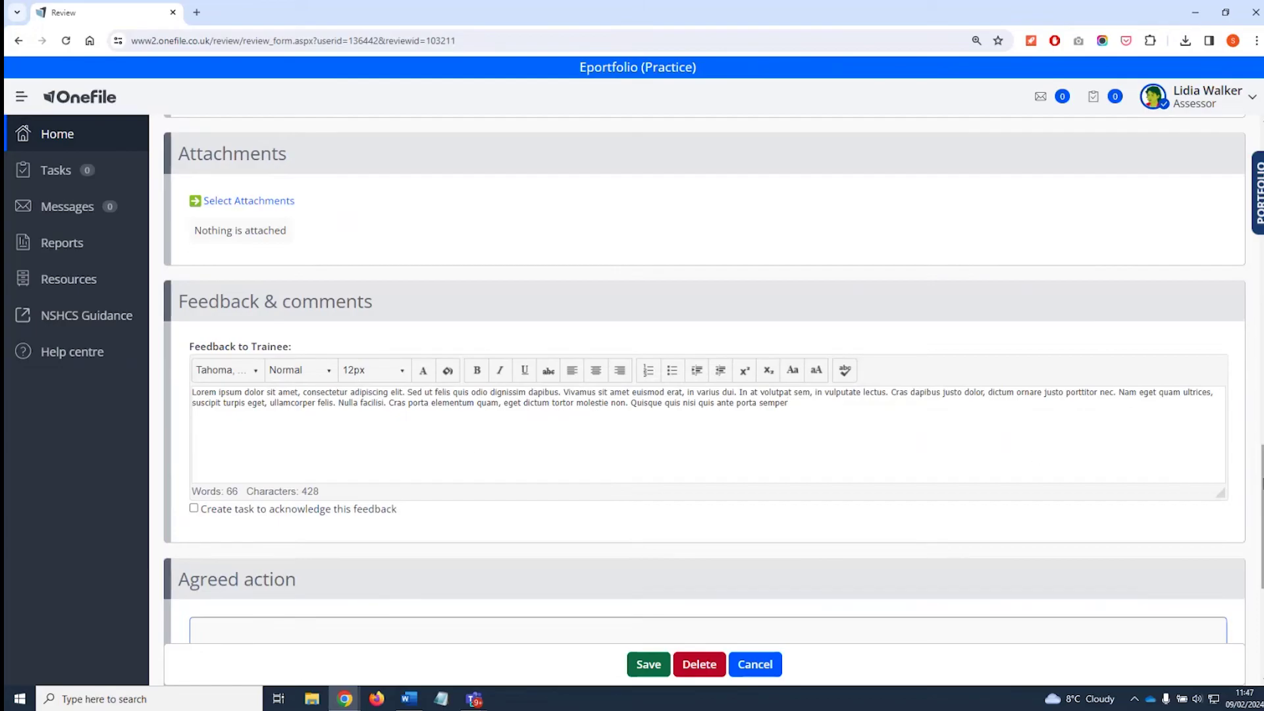
{"action": "left_click_drag", "start_coordinate": [1261, 484], "coordinate": [1262, 549]}
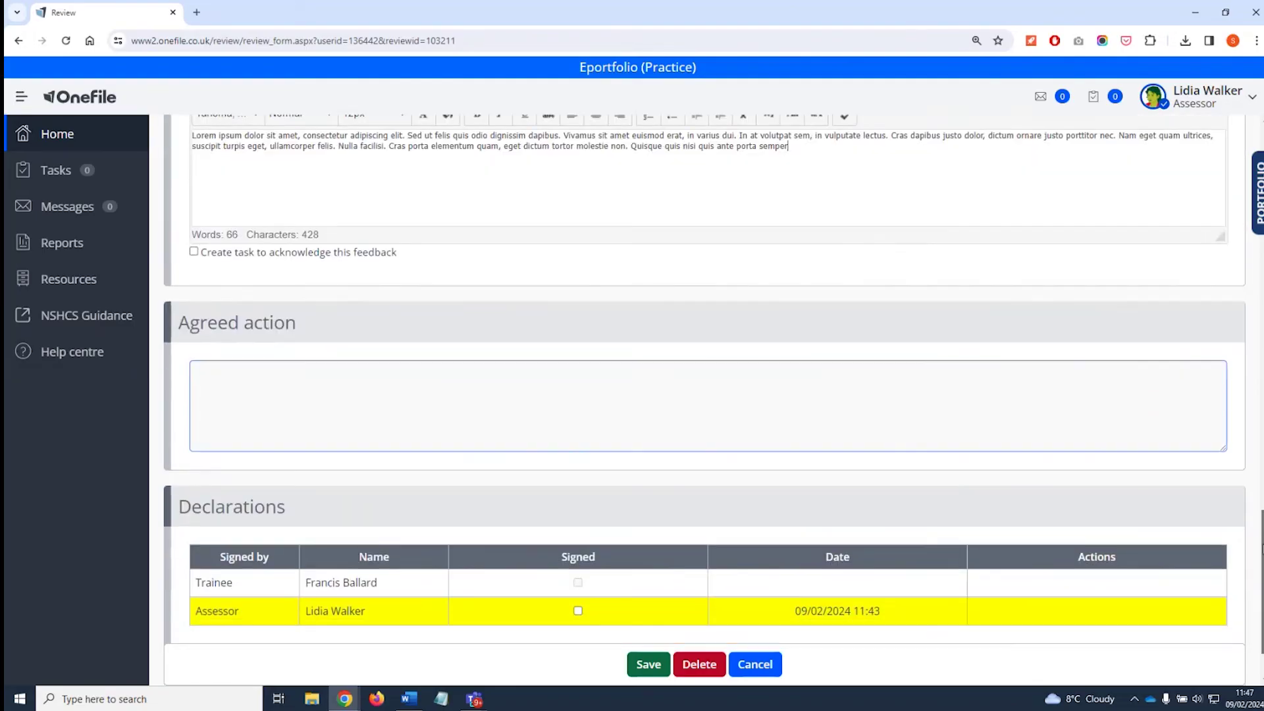
- Enter '- Action 1', '- Action 2' and '- Action 3' on separate lines under Agreed action
{"action": "left_click", "coordinate": [334, 396]}
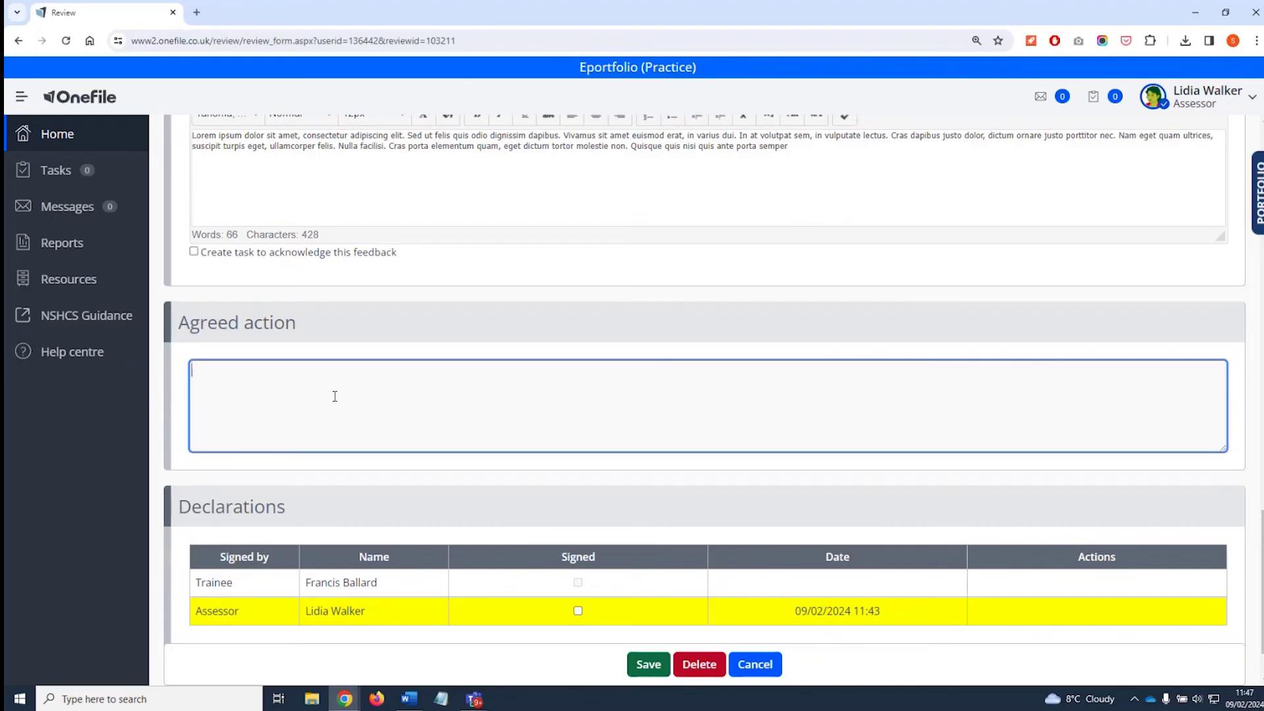
{"action": "type", "text": "- Action 1"}
{"action": "key", "text": "Return"}
{"action": "type", "text": "- Action 2"}
{"action": "key", "text": "Return"}
{"action": "type", "text": "- Action 3"}
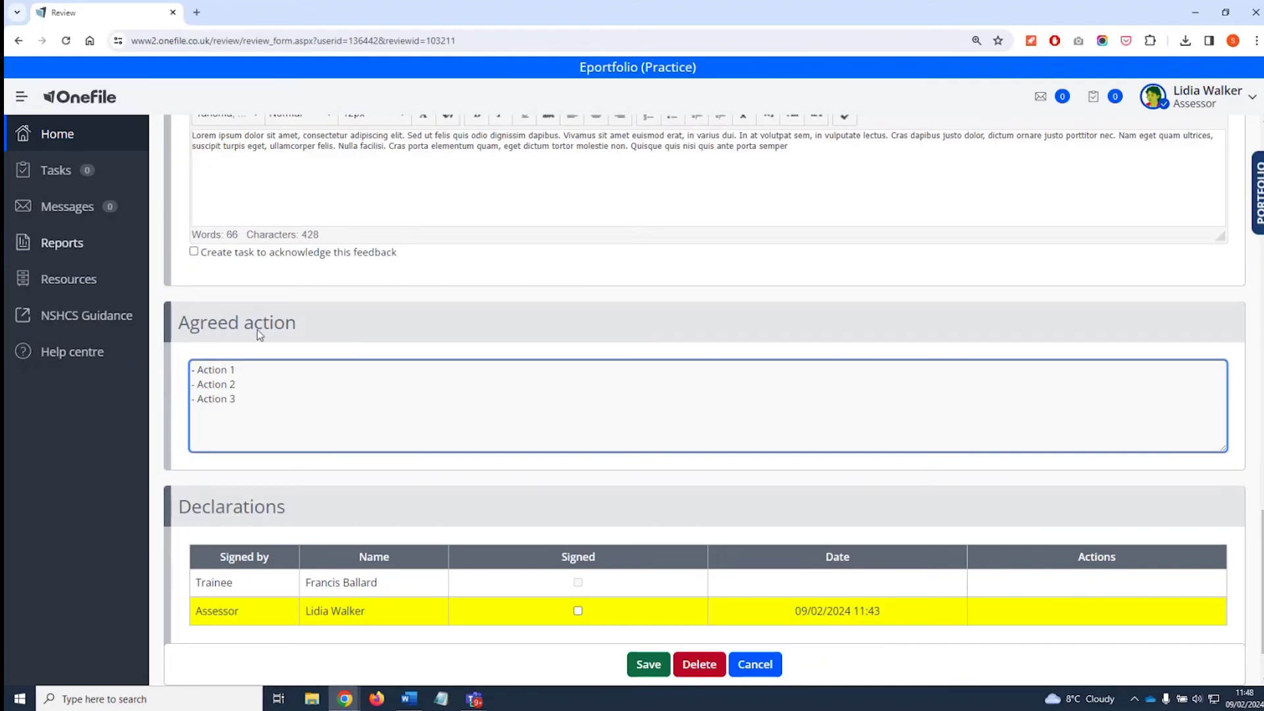
- Tick the Assessor's Signed checkbox under Declarations and save the review
{"action": "scroll", "coordinate": [387, 404], "scroll_direction": "down", "scroll_amount": 2}
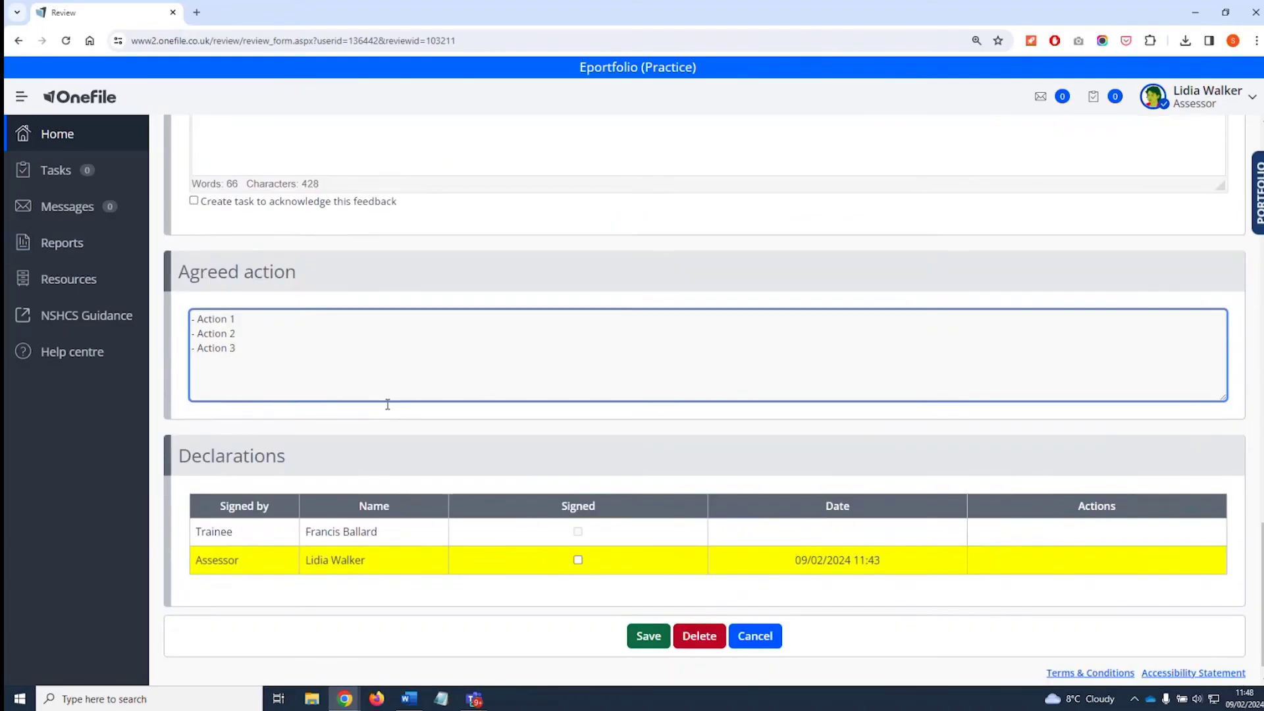
{"action": "scroll", "coordinate": [387, 404], "scroll_direction": "up", "scroll_amount": 4}
{"action": "scroll", "coordinate": [386, 404], "scroll_direction": "up", "scroll_amount": 10}
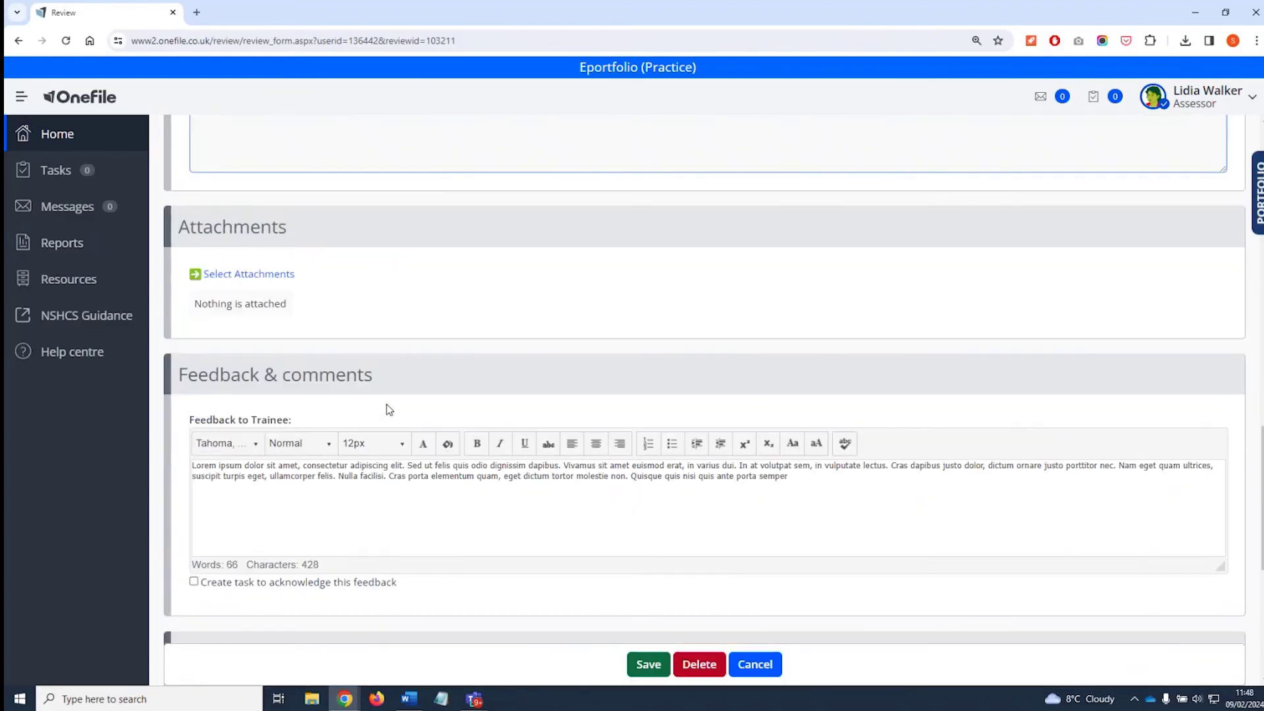
{"action": "scroll", "coordinate": [387, 405], "scroll_direction": "down", "scroll_amount": 10}
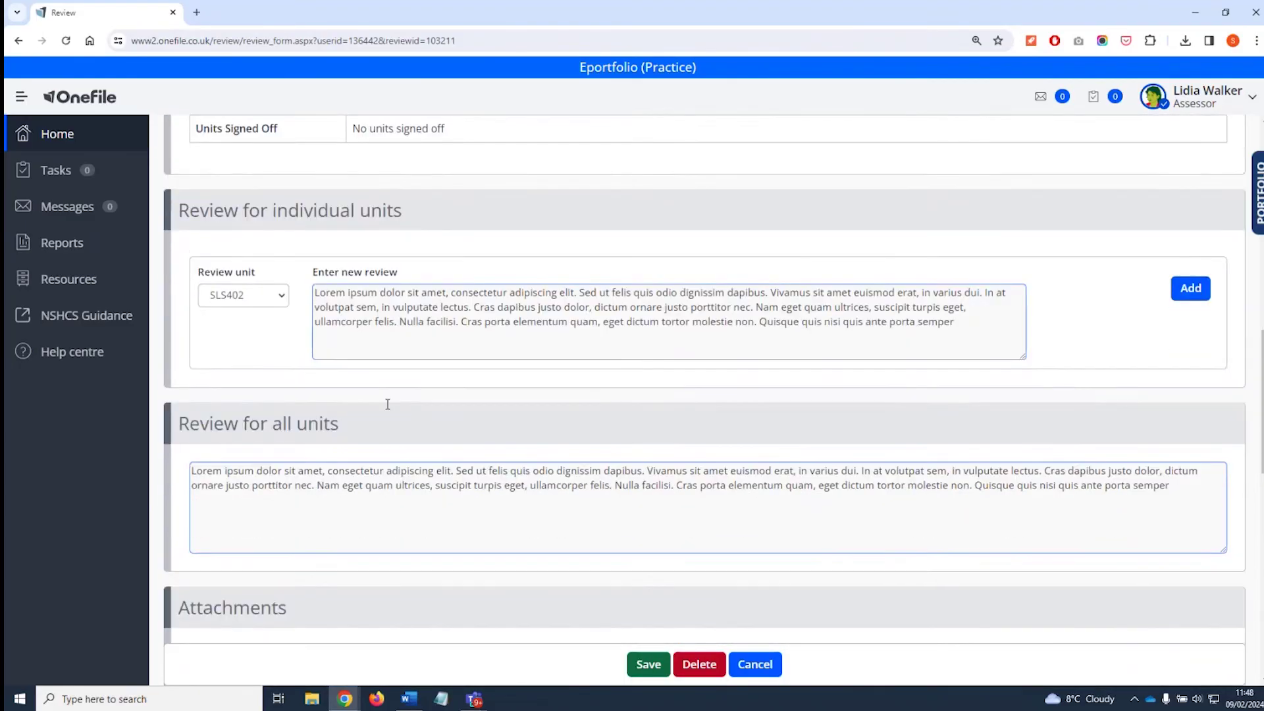
{"action": "scroll", "coordinate": [387, 404], "scroll_direction": "down", "scroll_amount": 1}
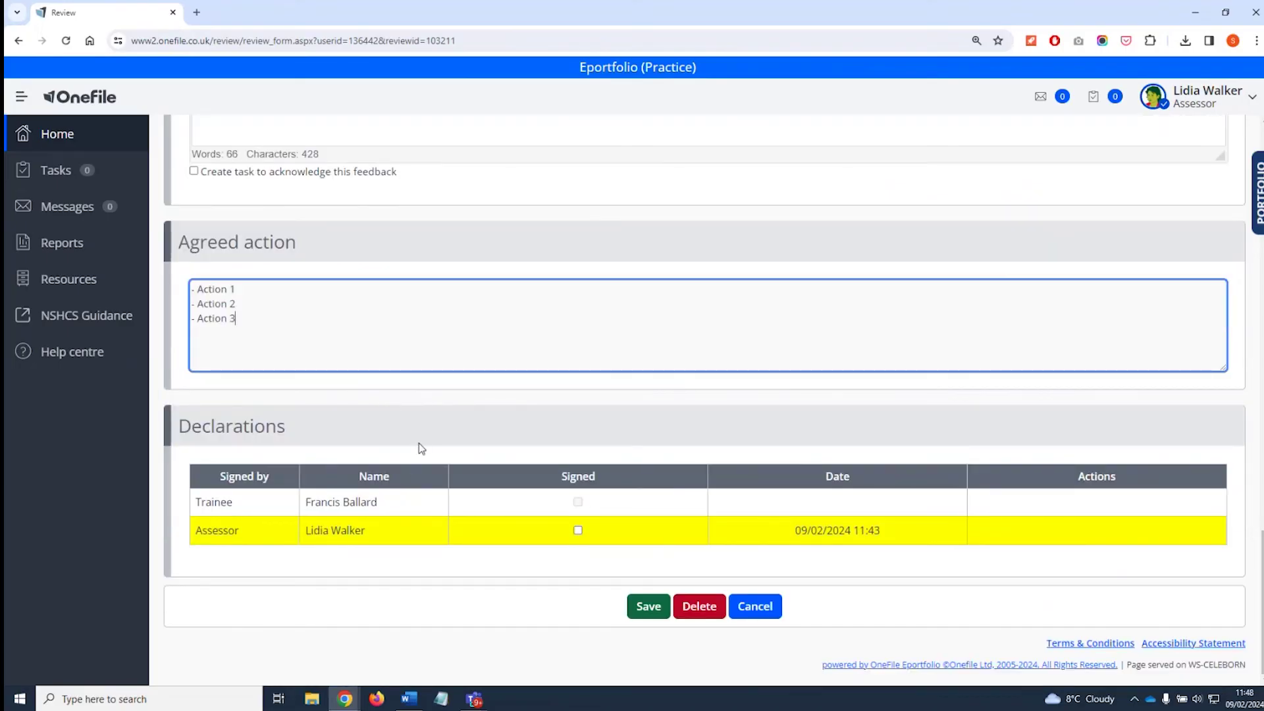
{"action": "left_click", "coordinate": [578, 530]}
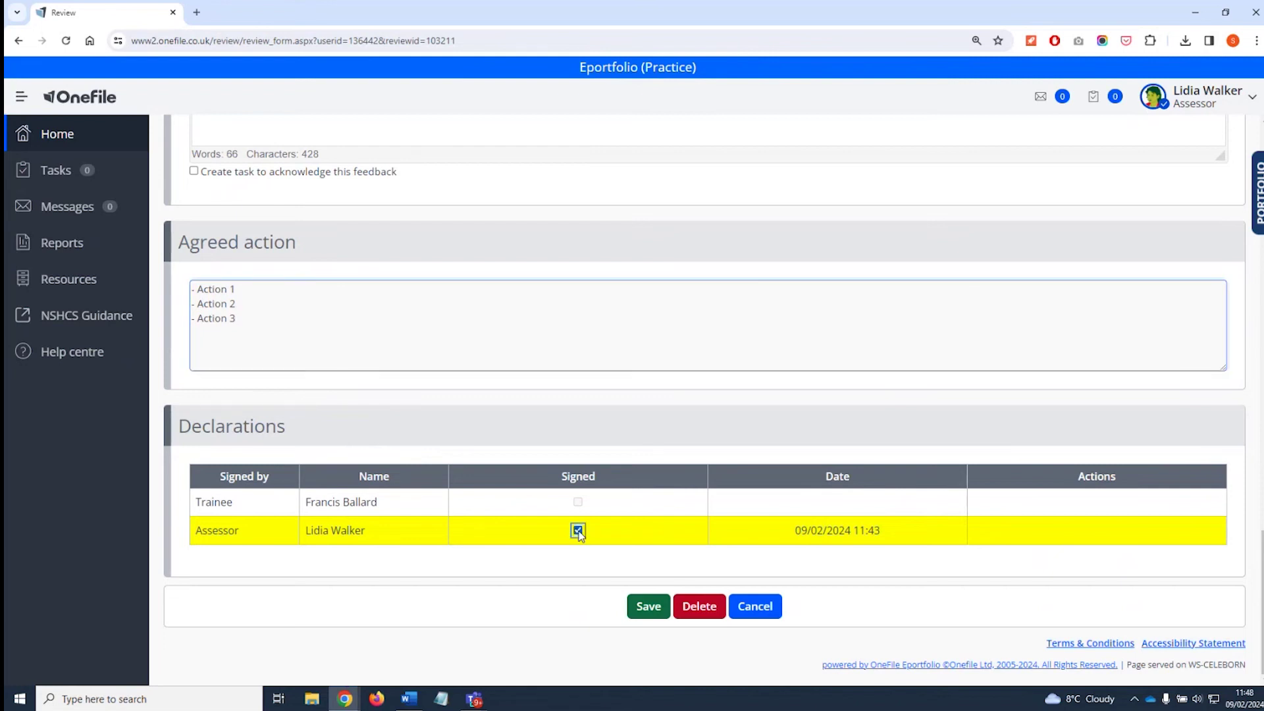
{"action": "left_click", "coordinate": [648, 610]}
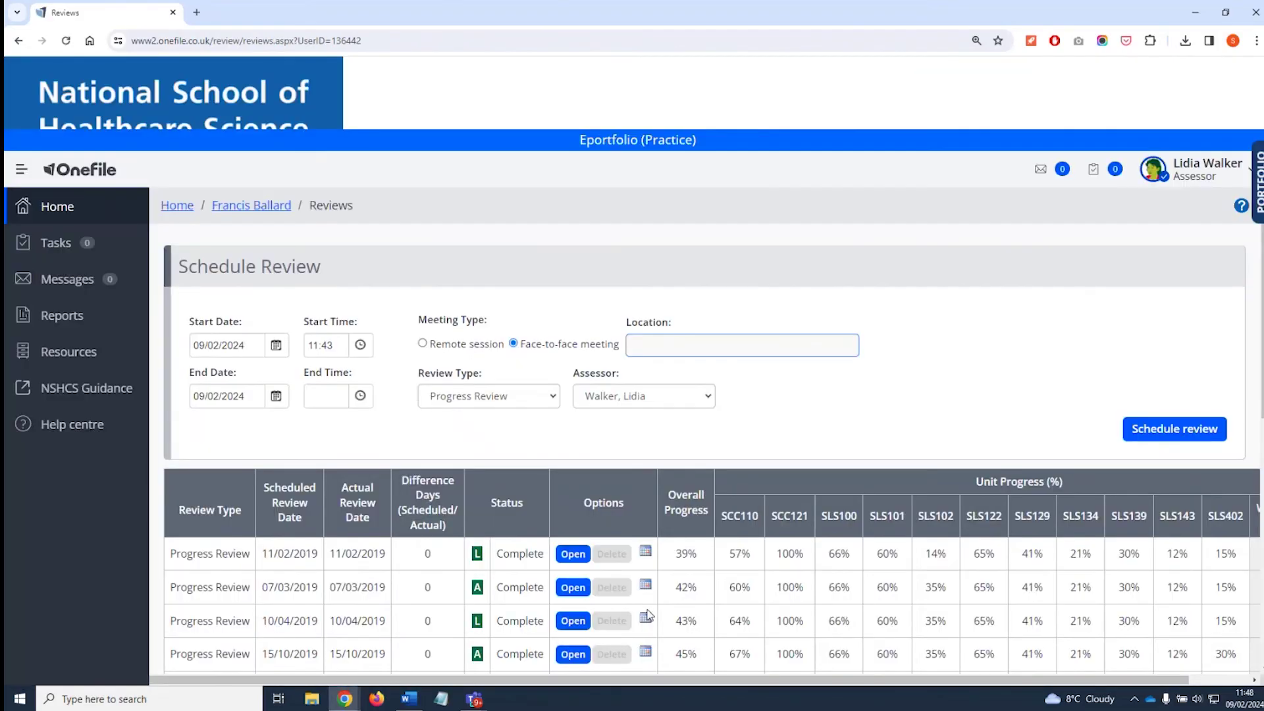
- Scroll to the last row showing the 09/02/2024 Progress Review as Complete
{"action": "scroll", "coordinate": [647, 614], "scroll_direction": "down", "scroll_amount": 8}
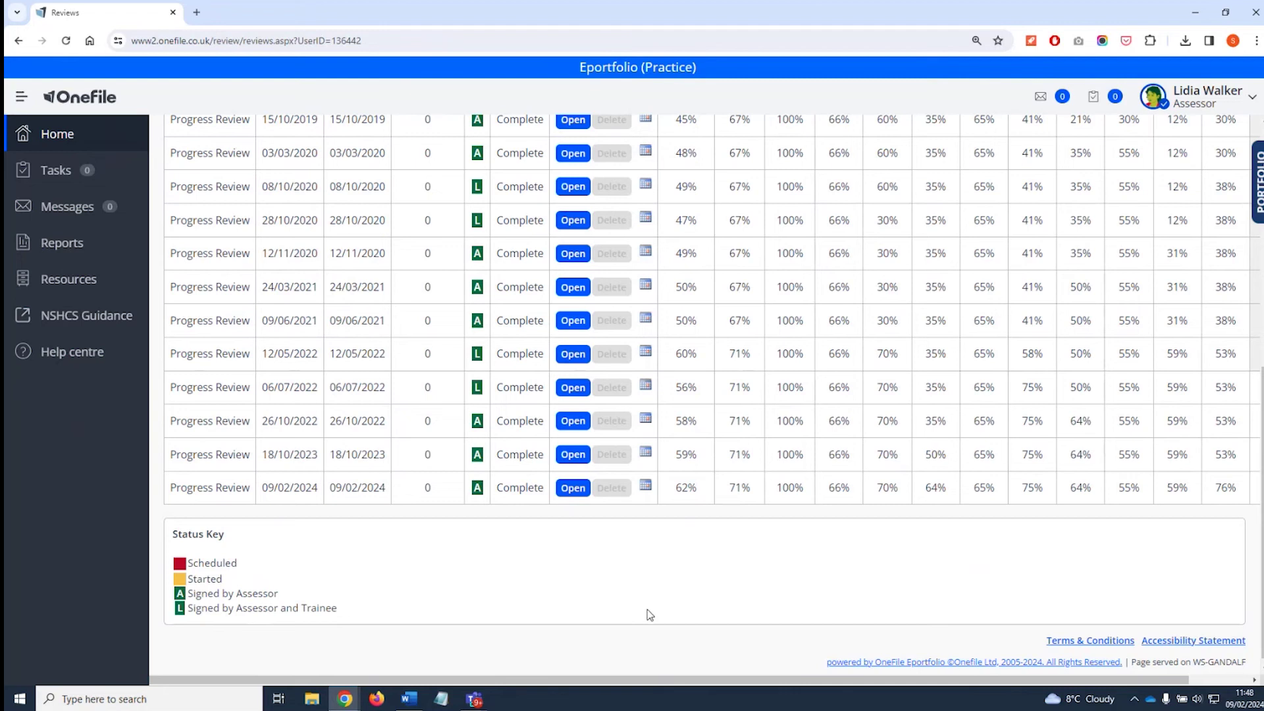
- Open the 09/02/2024 review, check its content and assessor signature under Declarations, then close it
{"action": "left_click", "coordinate": [571, 487]}
{"action": "scroll", "coordinate": [603, 485], "scroll_direction": "down", "scroll_amount": 12}
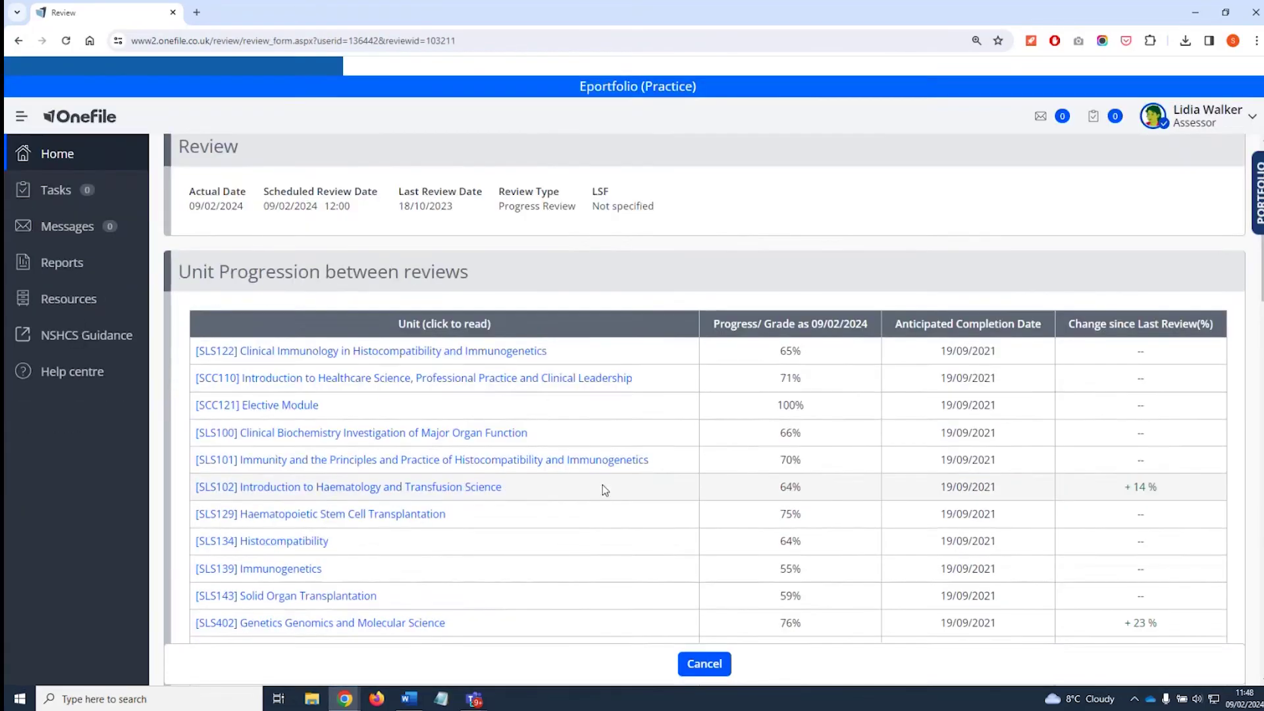
{"action": "scroll", "coordinate": [602, 490], "scroll_direction": "down", "scroll_amount": 10}
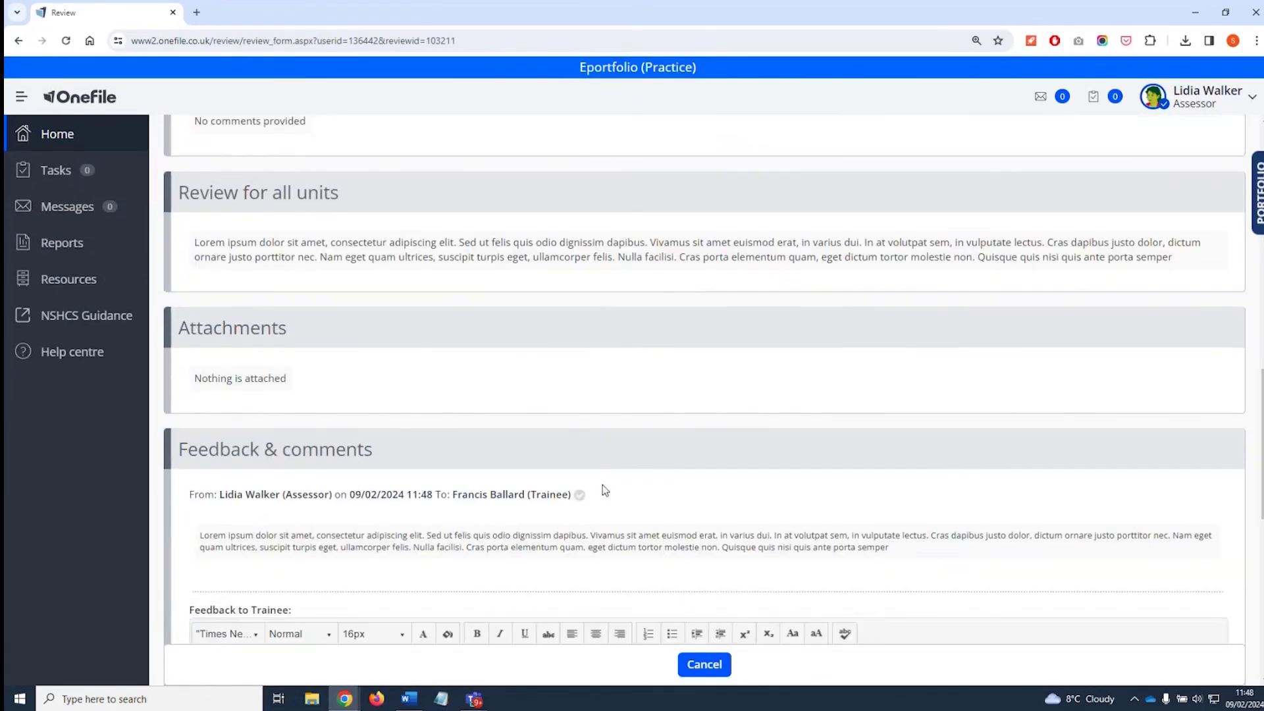
{"action": "scroll", "coordinate": [603, 491], "scroll_direction": "up", "scroll_amount": 6}
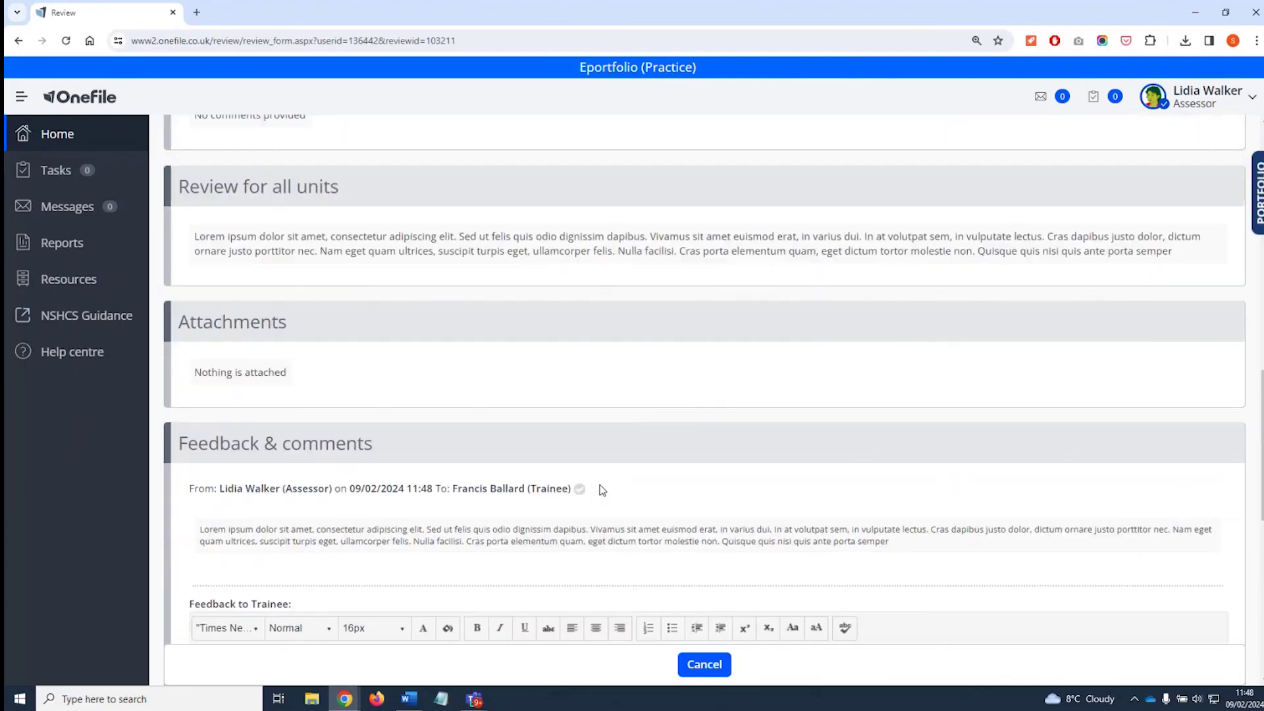
{"action": "scroll", "coordinate": [602, 490], "scroll_direction": "down", "scroll_amount": 7}
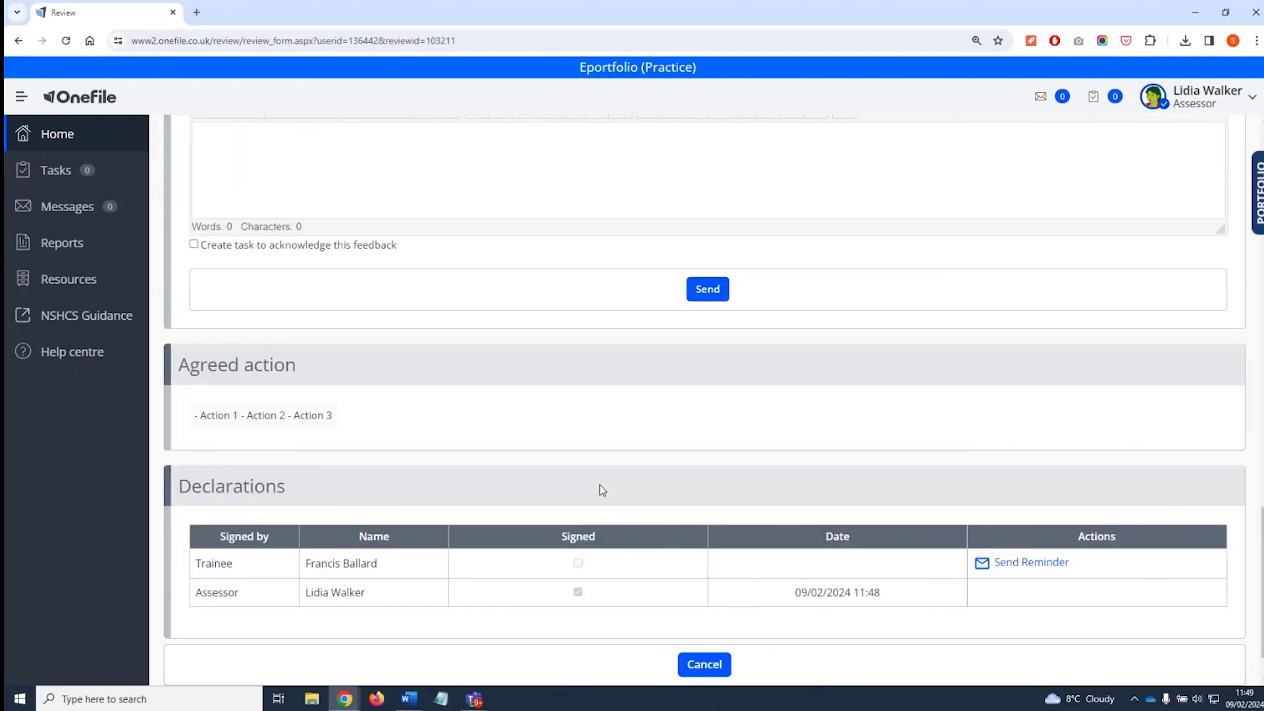
{"action": "scroll", "coordinate": [601, 490], "scroll_direction": "up", "scroll_amount": 6}
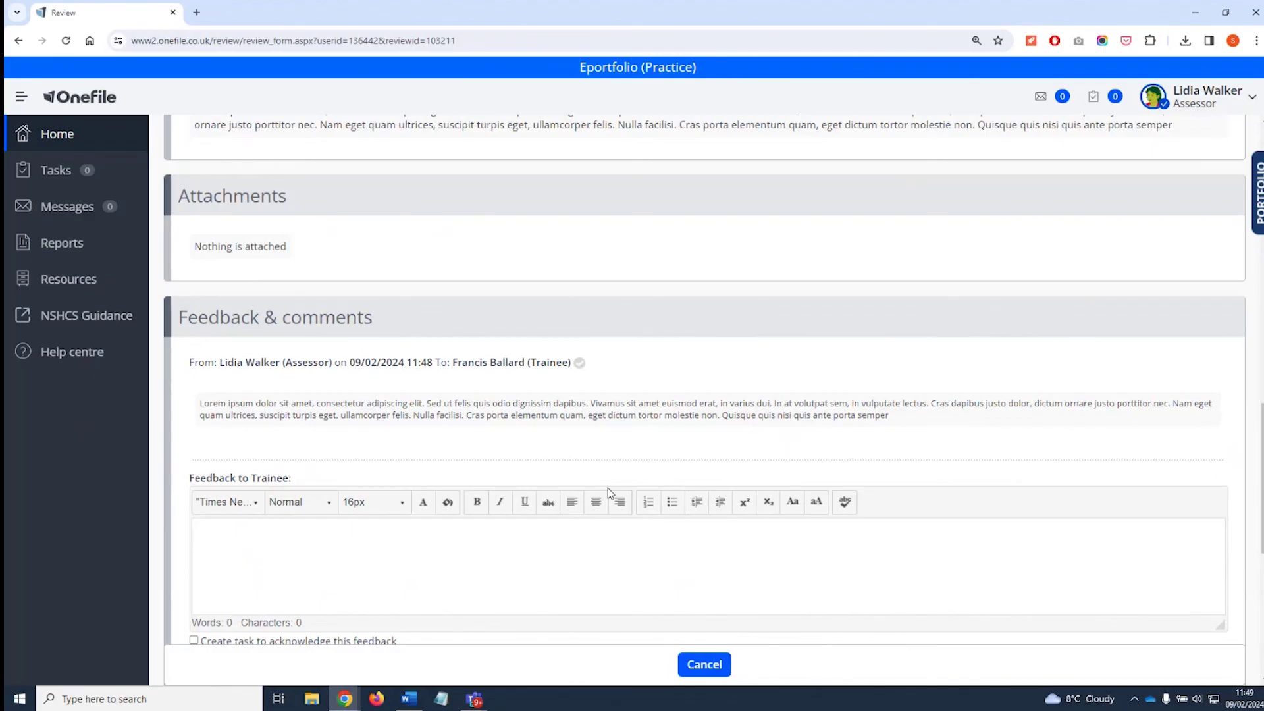
{"action": "left_click", "coordinate": [716, 673]}
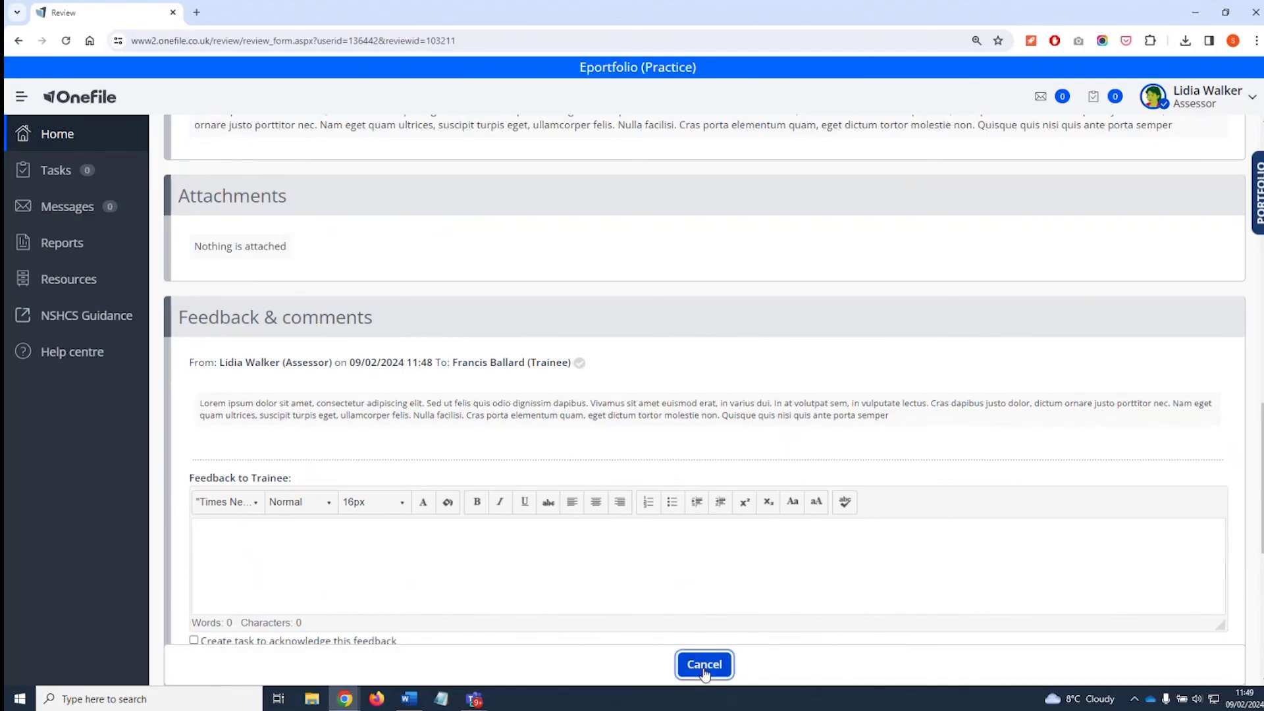
{"action": "scroll", "coordinate": [724, 570], "scroll_direction": "down", "scroll_amount": 3}
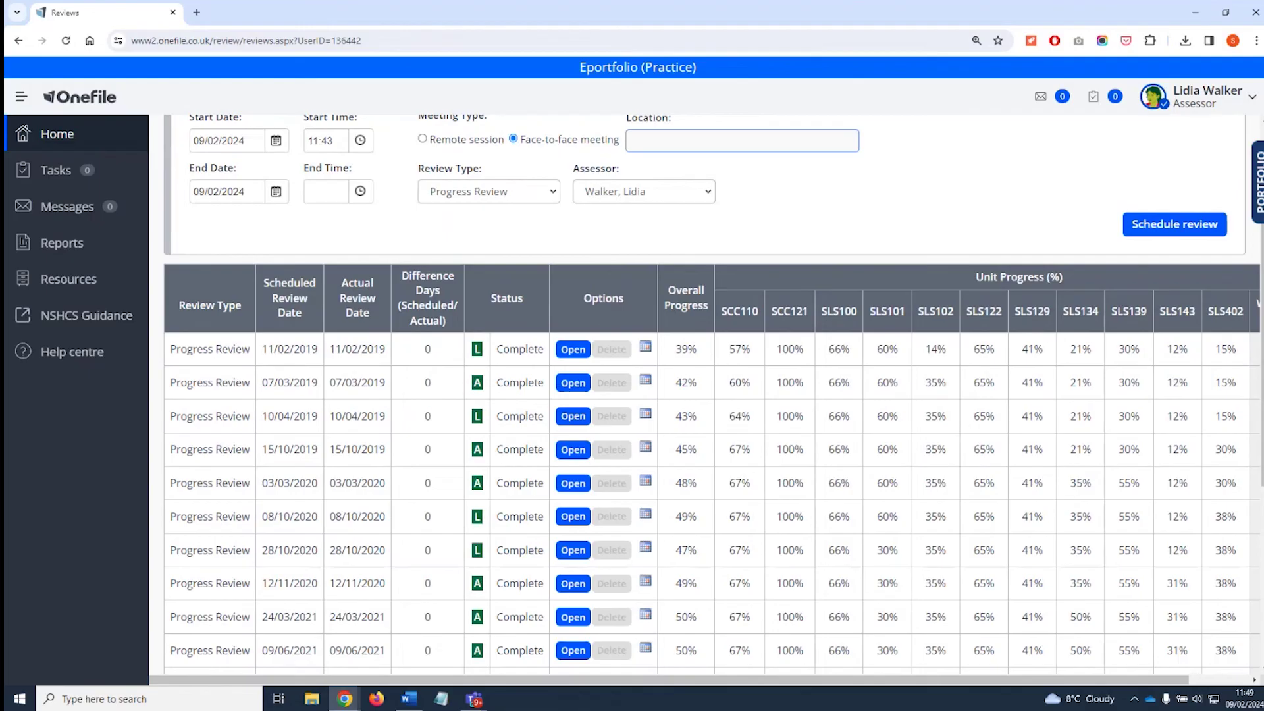
{"action": "scroll", "coordinate": [871, 224], "scroll_direction": "up", "scroll_amount": 3}
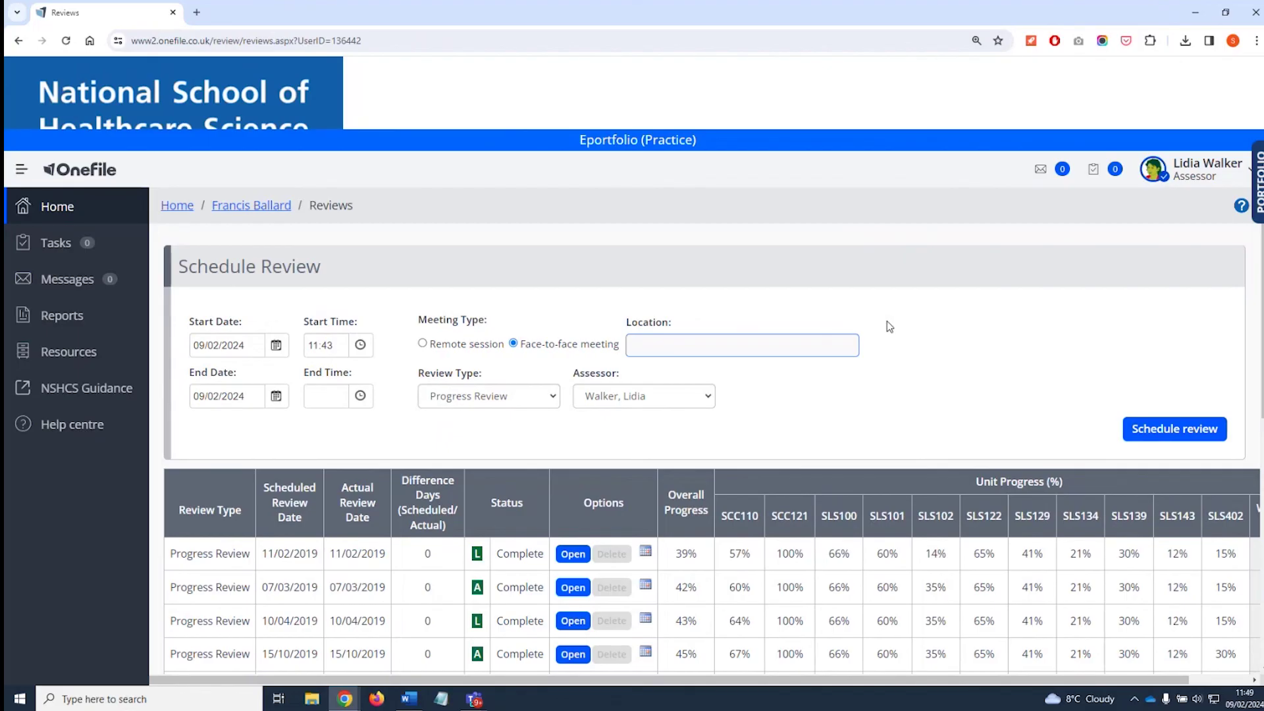
{"action": "scroll", "coordinate": [886, 322], "scroll_direction": "down", "scroll_amount": 3}
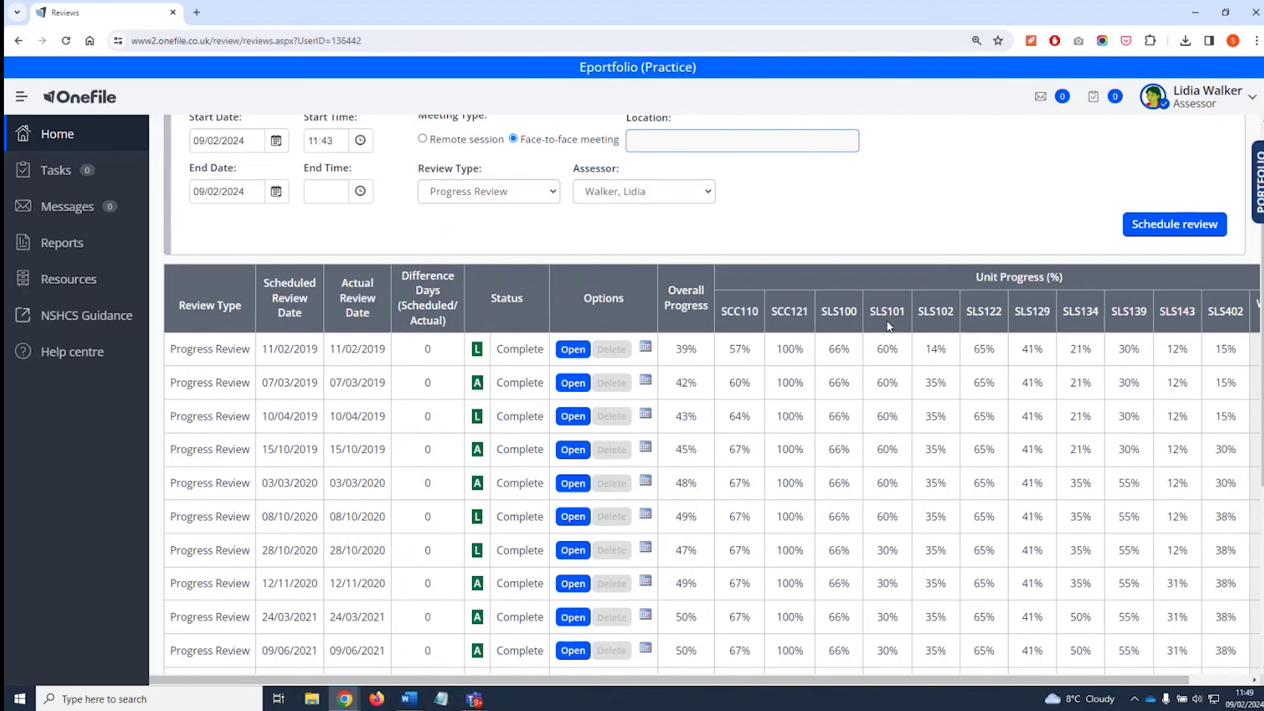
{"action": "scroll", "coordinate": [887, 324], "scroll_direction": "down", "scroll_amount": 3}
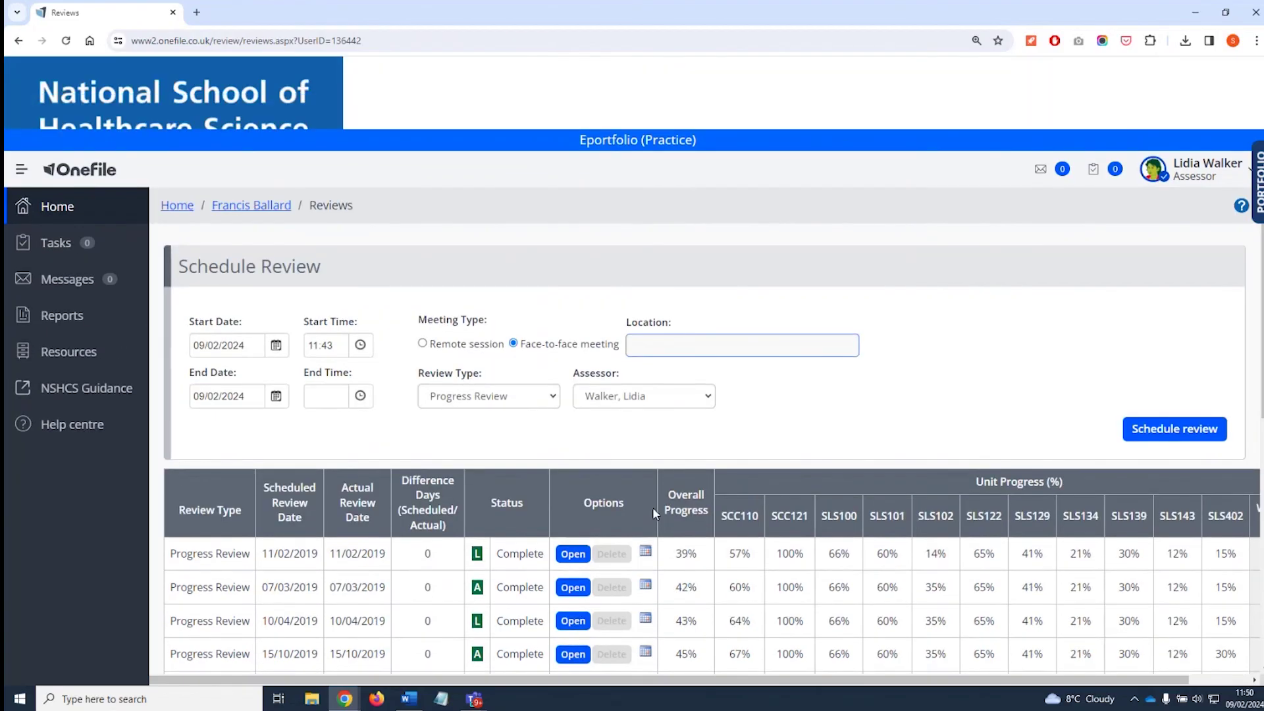
- Go back to the Home page and bring the trainee's 62% row into view in the Trainee Dashboard
{"action": "left_click", "coordinate": [177, 206]}
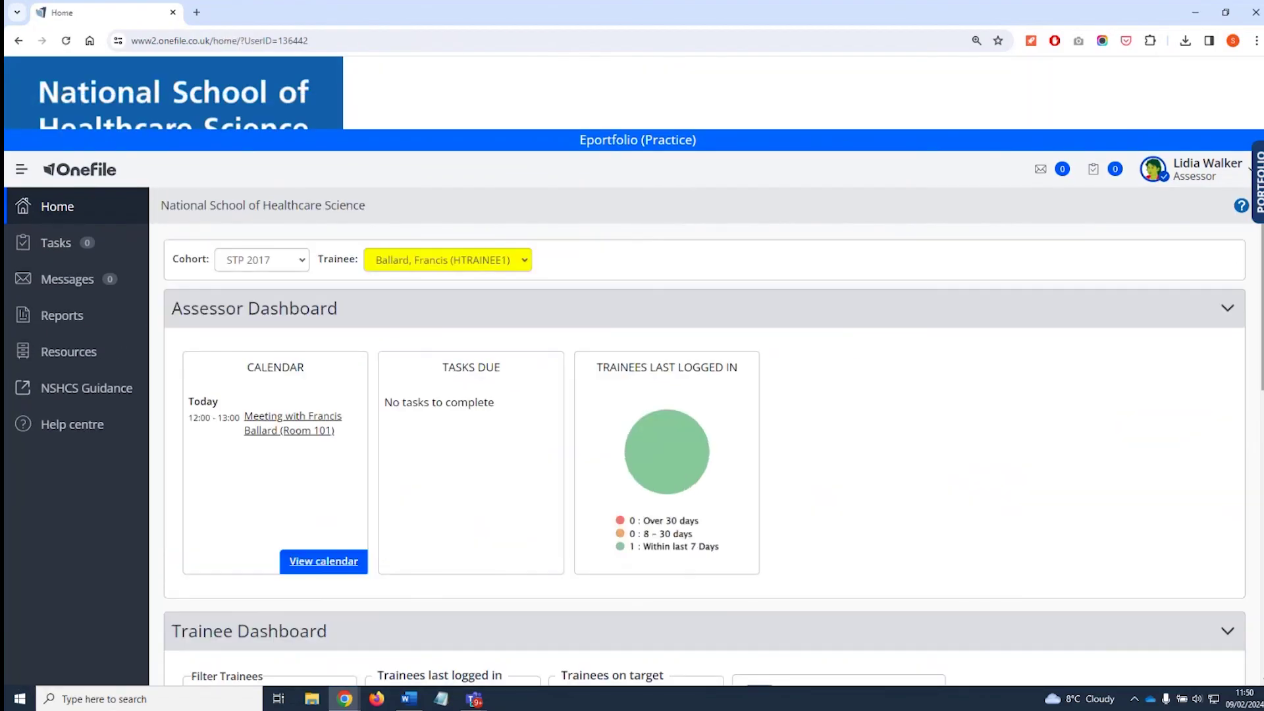
{"action": "scroll", "coordinate": [1074, 358], "scroll_direction": "down", "scroll_amount": 3}
{"action": "scroll", "coordinate": [704, 395], "scroll_direction": "down", "scroll_amount": 2}
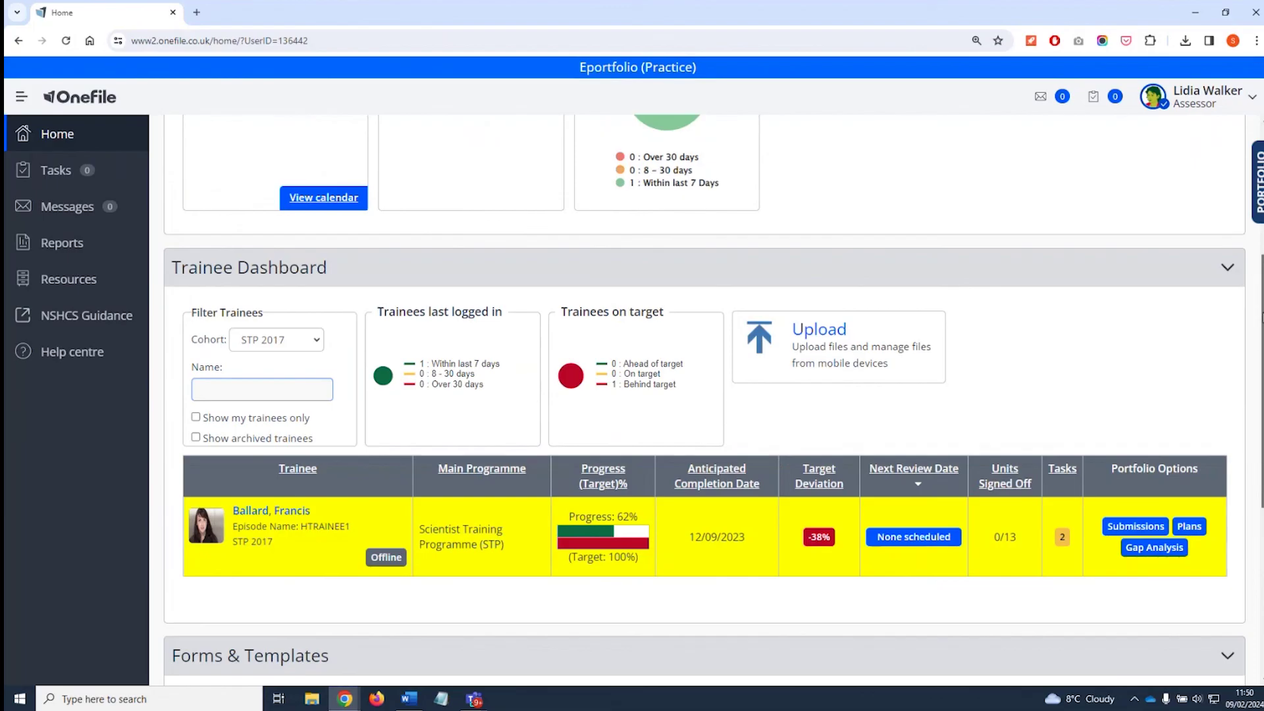